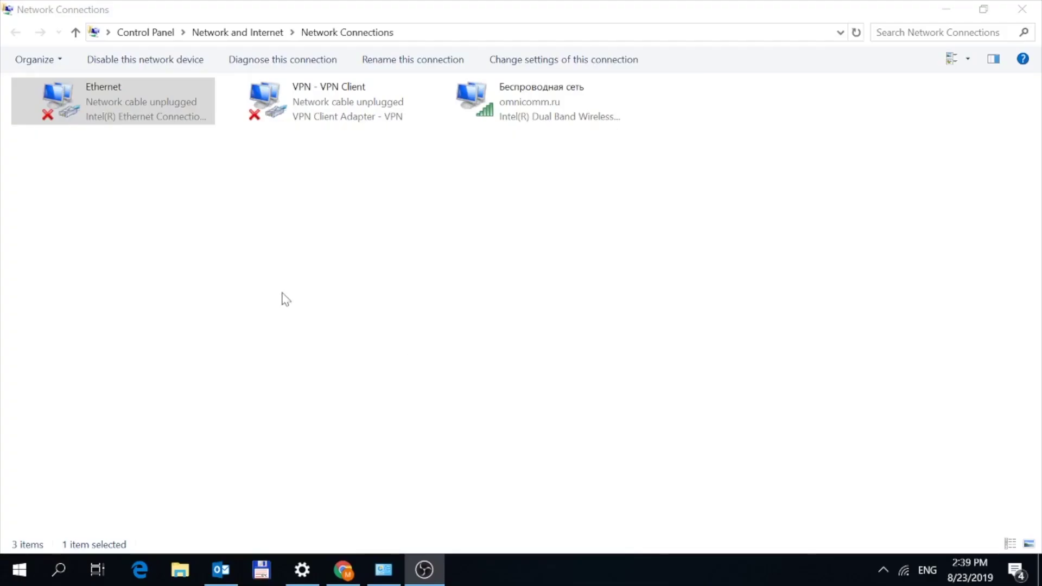
# Set Ethernet's TCP/IPv4 to static 192.168.12.10, mask 255.255.255.0, gateway 192.168.12.1.
pyautogui.click(266, 278)
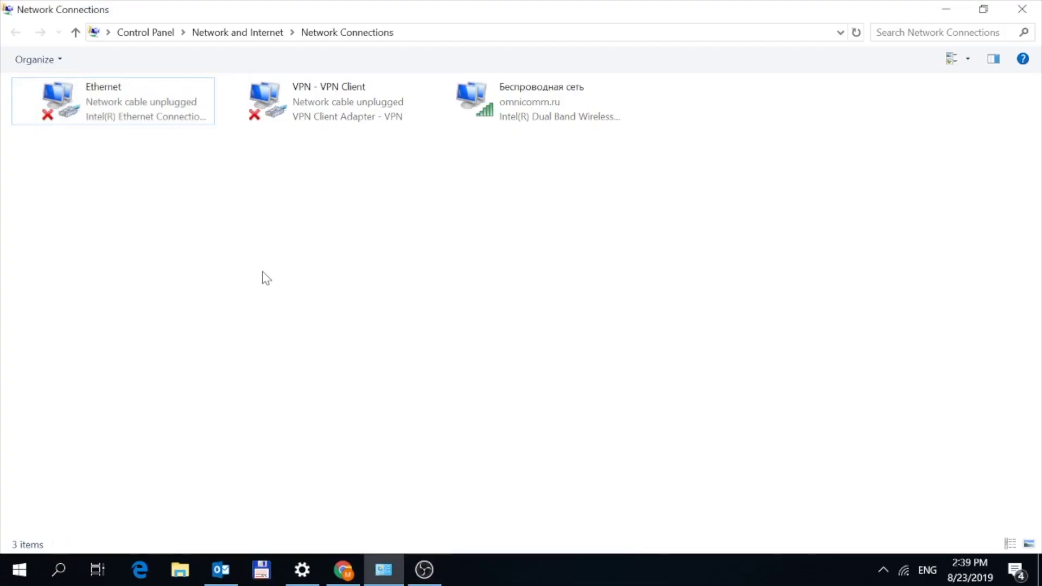
pyautogui.hotkey('alt', 'Tab')
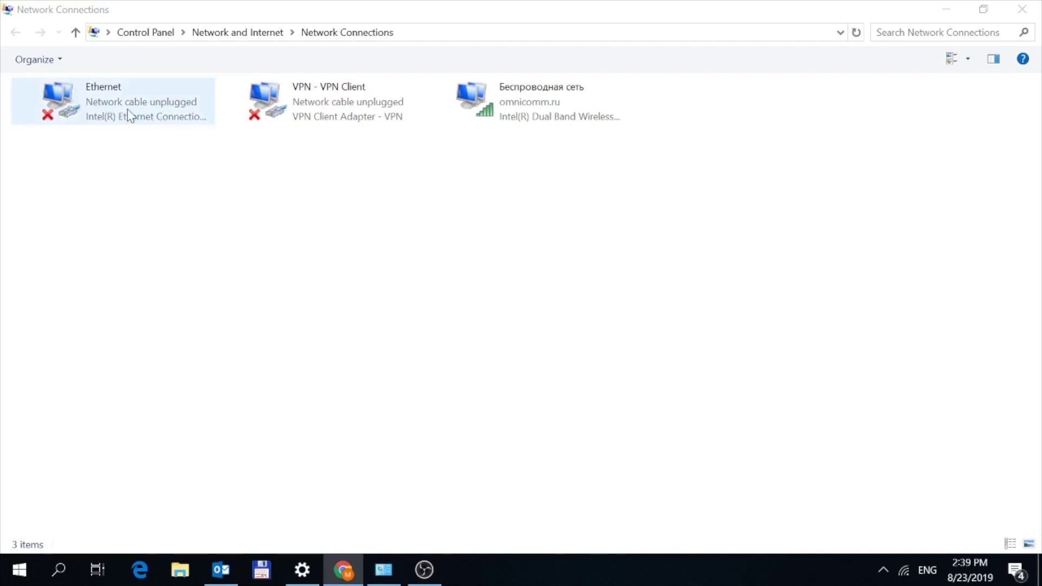
pyautogui.click(87, 109)
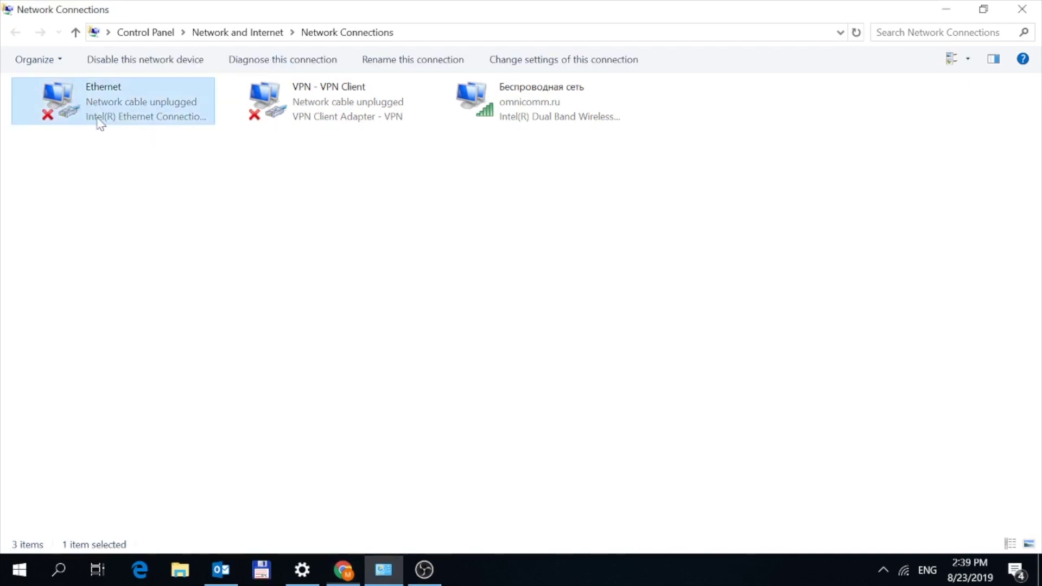
pyautogui.rightClick(98, 115)
pyautogui.click(136, 273)
pyautogui.doubleClick(142, 260)
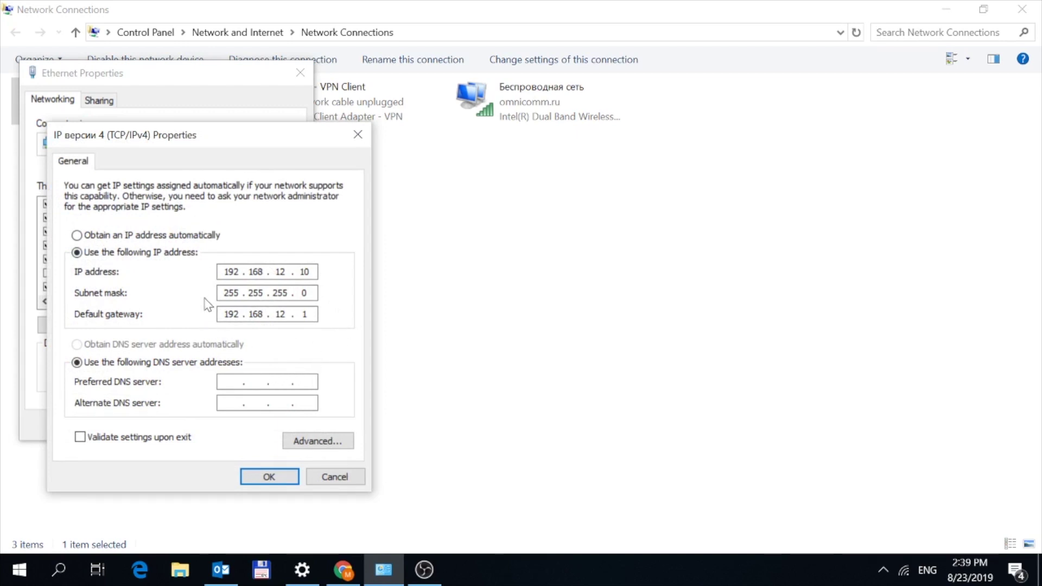
pyautogui.click(275, 483)
pyautogui.click(226, 432)
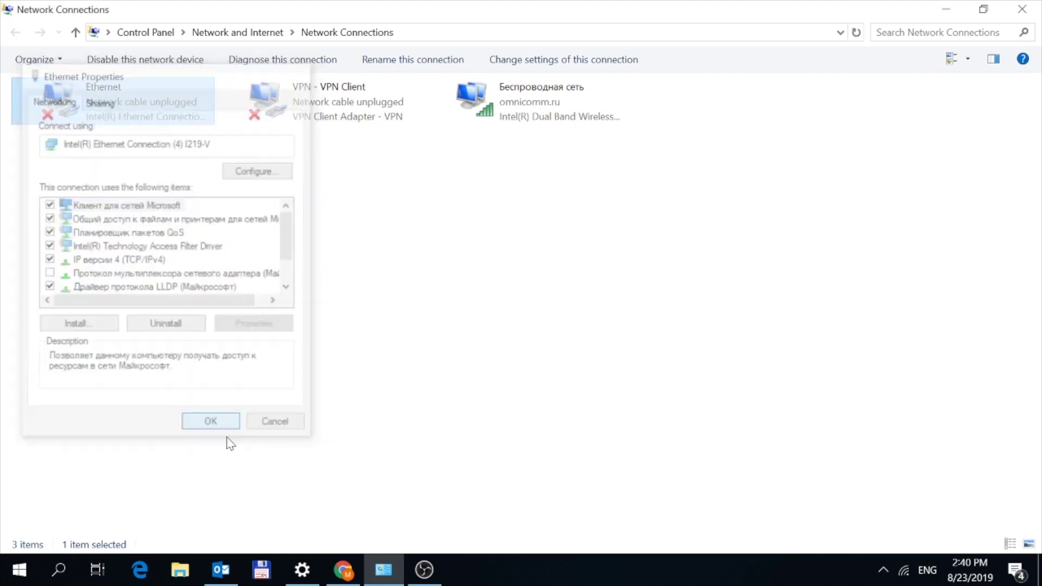
pyautogui.click(424, 570)
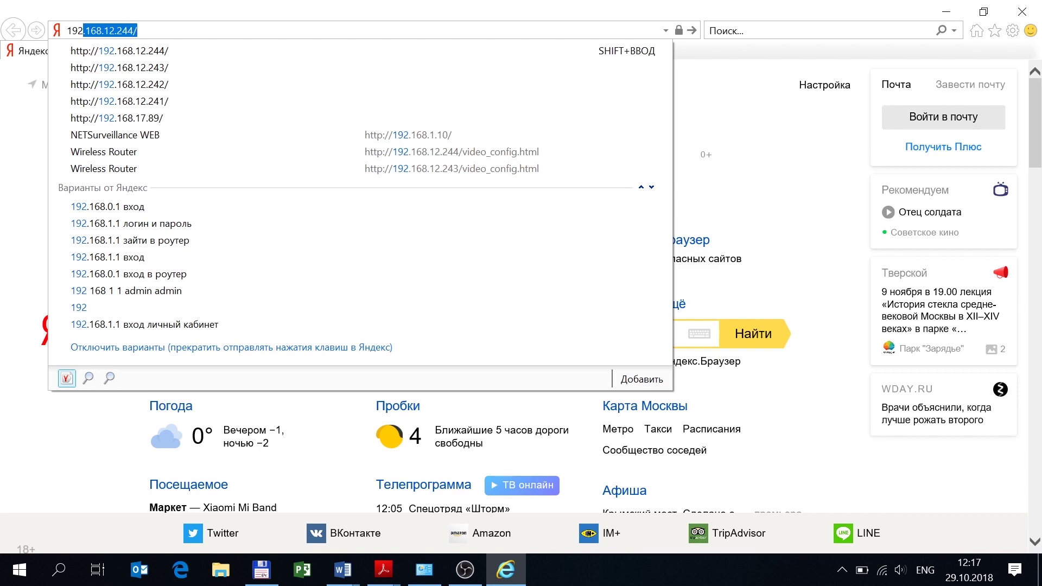
# Load the camera's web page at 192.168.12.241.
pyautogui.write('.168/')
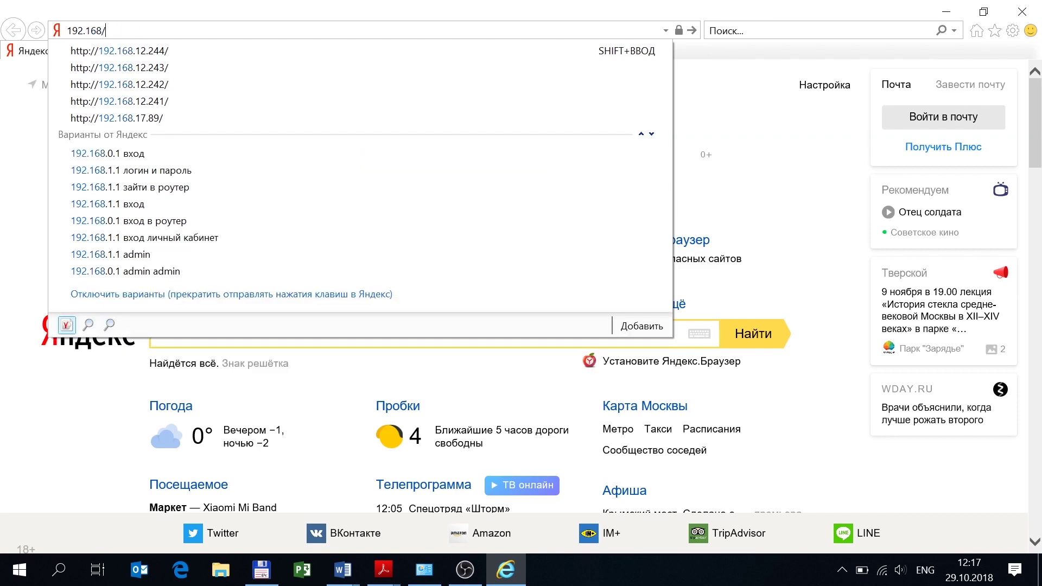
pyautogui.press('BackSpace')
pyautogui.write('.12.2')
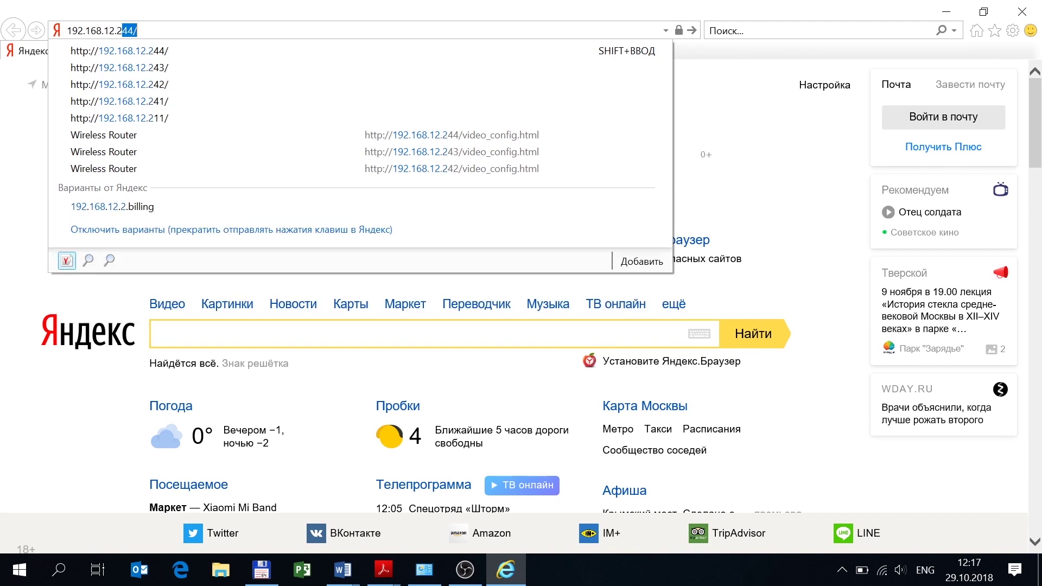
pyautogui.write('41')
pyautogui.press('Return')
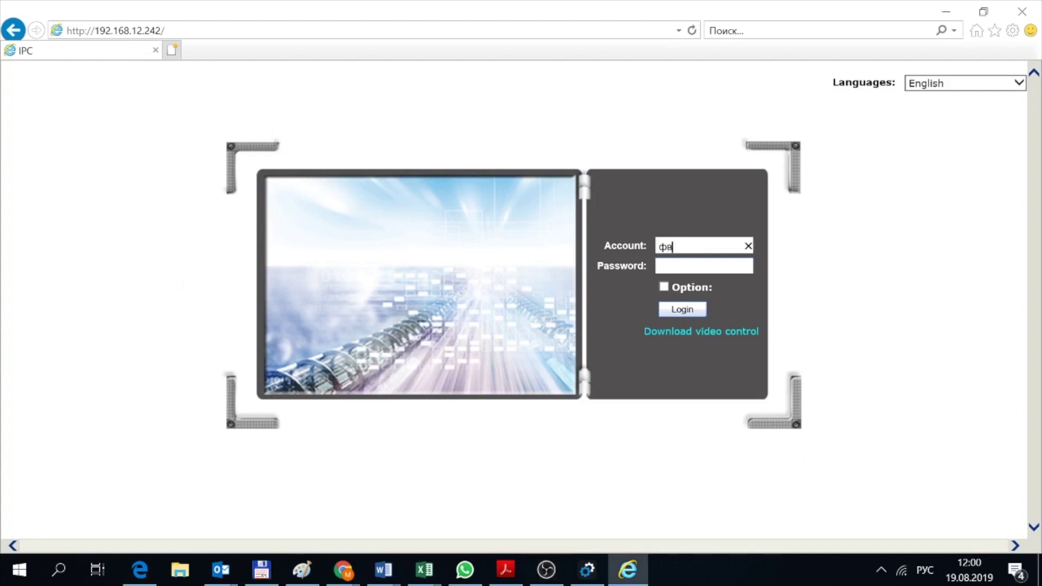
# Enter admin as the account name in the English layout.
pyautogui.press('BackSpace')
pyautogui.press('BackSpace')
pyautogui.hotkey('alt', 'shift')
pyautogui.write('admin')
pyautogui.press('Tab')
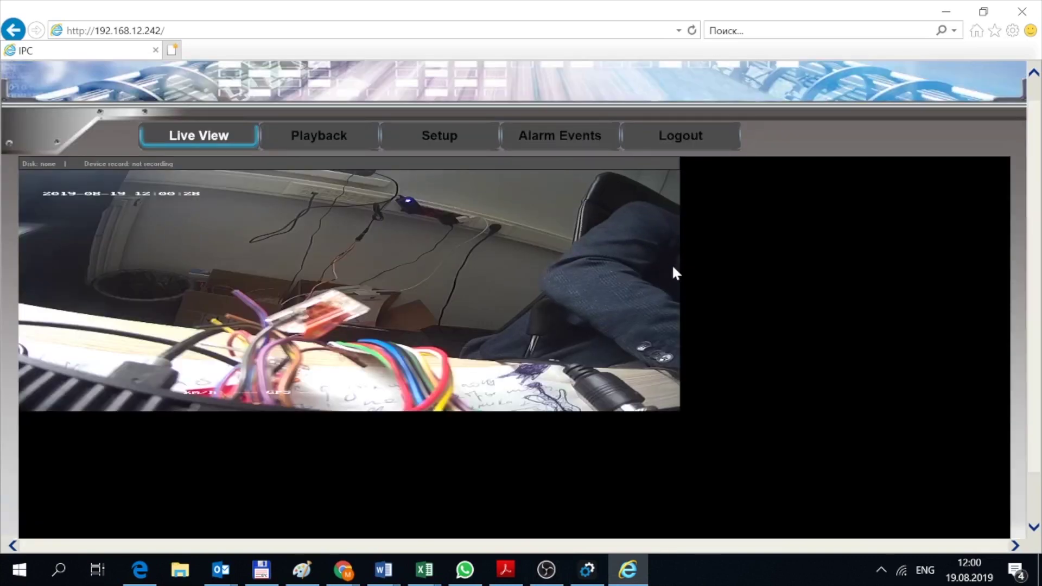
# Go to the camera's Setup networking settings.
pyautogui.click(435, 139)
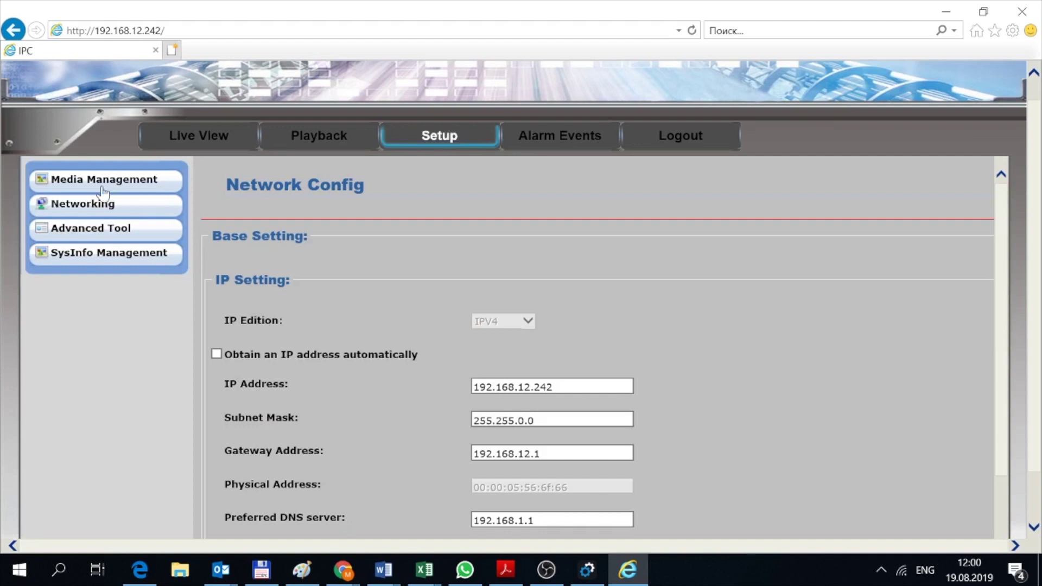
pyautogui.click(91, 180)
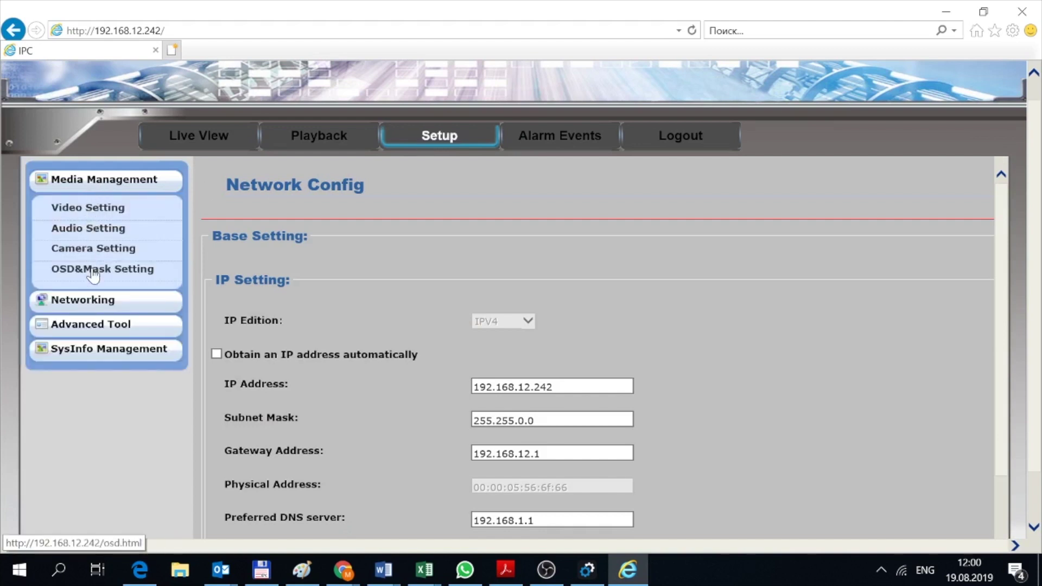
pyautogui.click(86, 300)
pyautogui.scroll(-5, 597, 353)
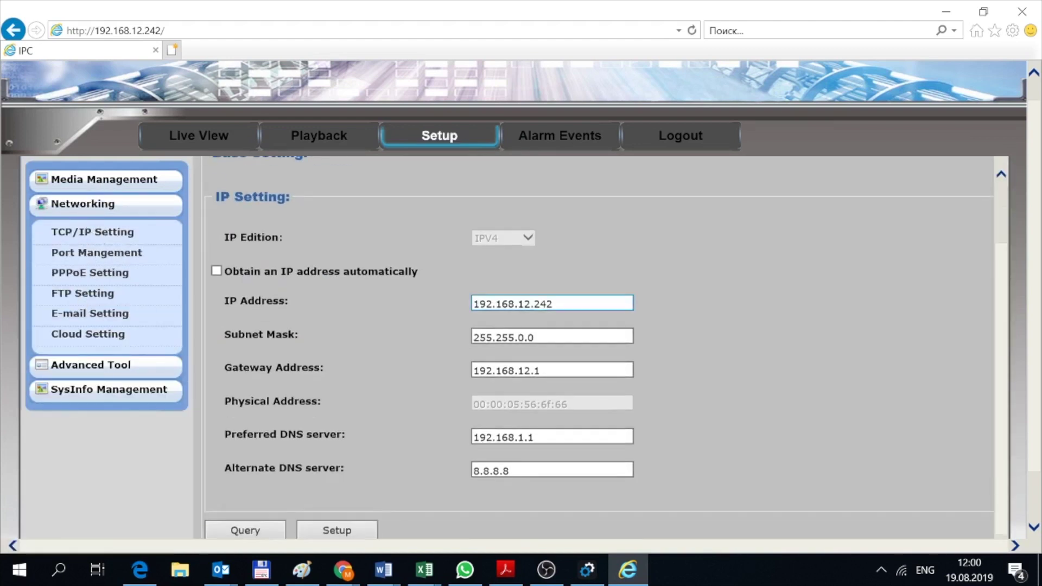
# Change the last number of the camera's IP address to 242.
pyautogui.doubleClick(543, 240)
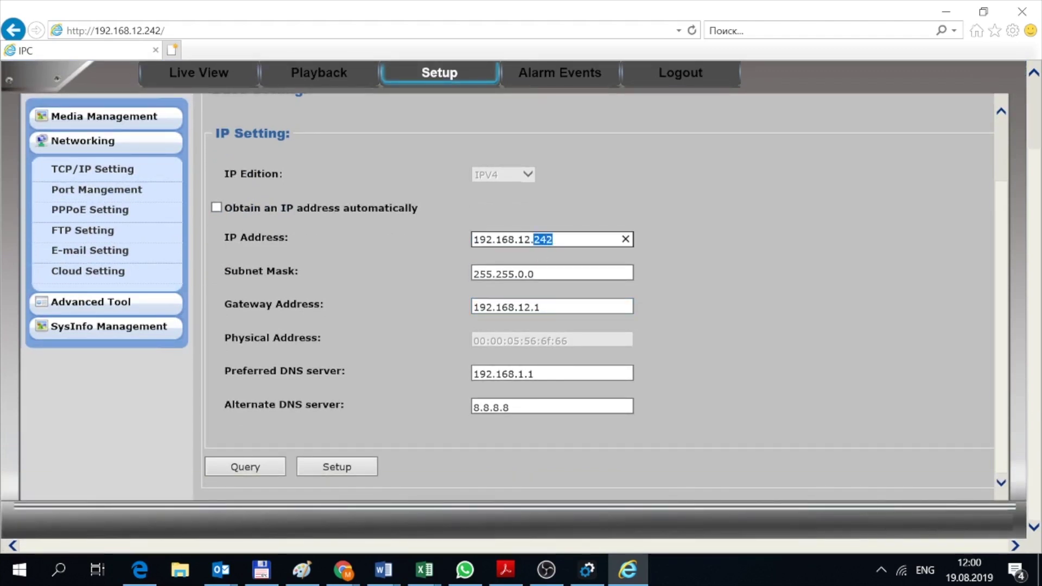
pyautogui.write('242')
pyautogui.scroll(2, 598, 294)
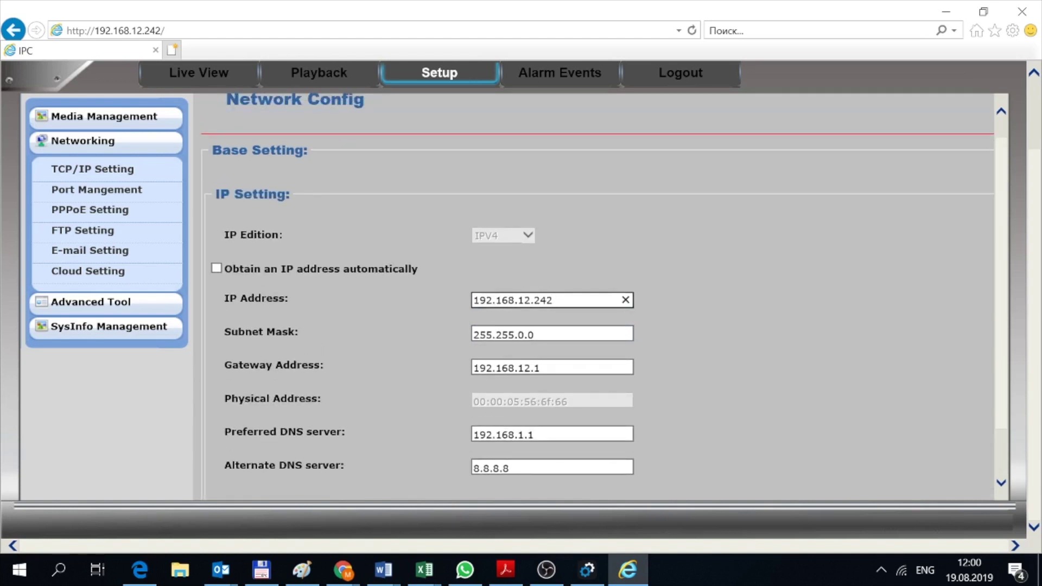
pyautogui.scroll(-2, 347, 477)
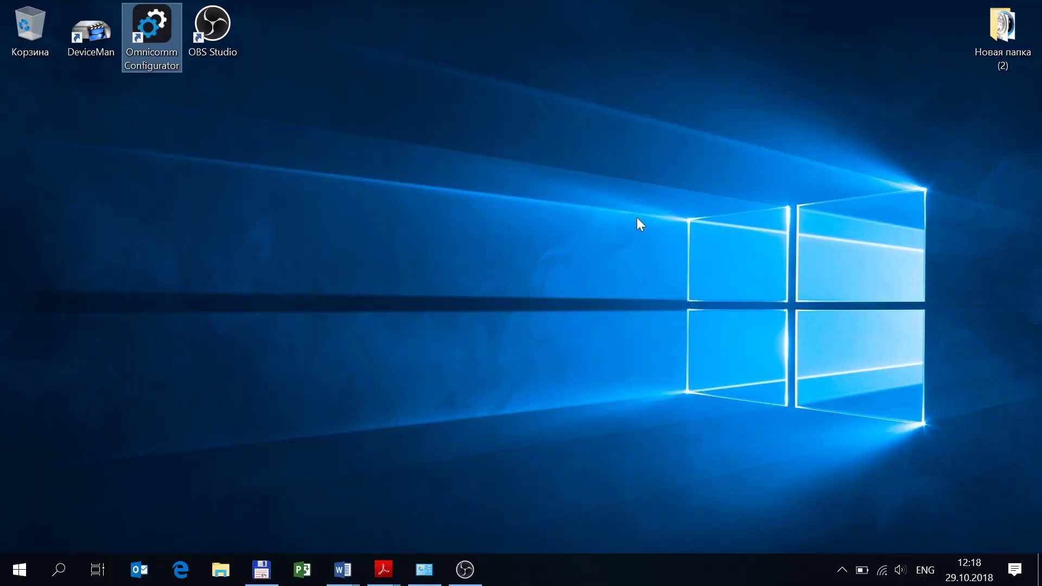
# Launch DeviceManager and search the network for cameras.
pyautogui.click(116, 59)
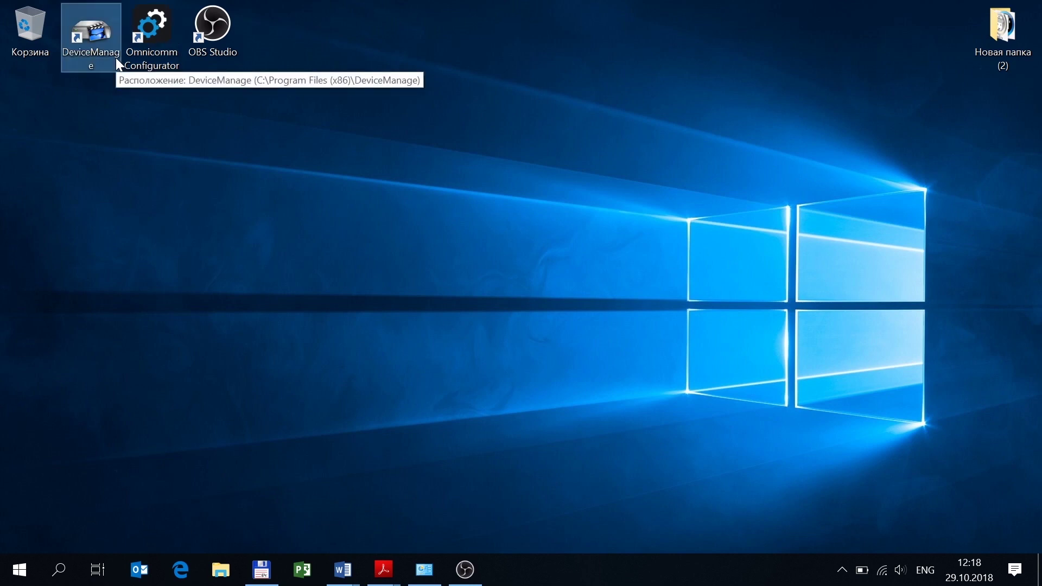
pyautogui.doubleClick(116, 60)
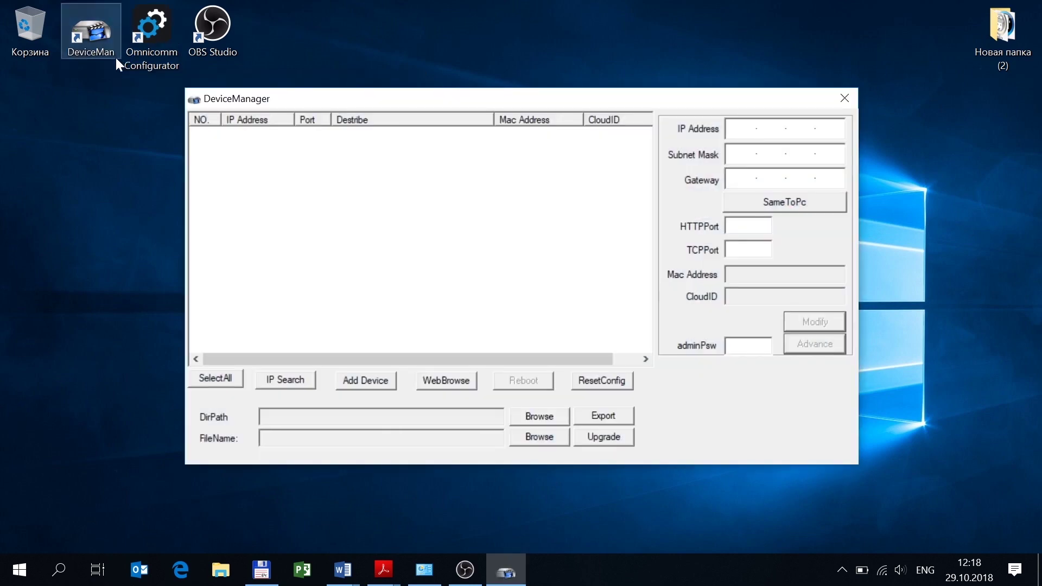
pyautogui.moveTo(324, 97); pyautogui.dragTo(285, 100)
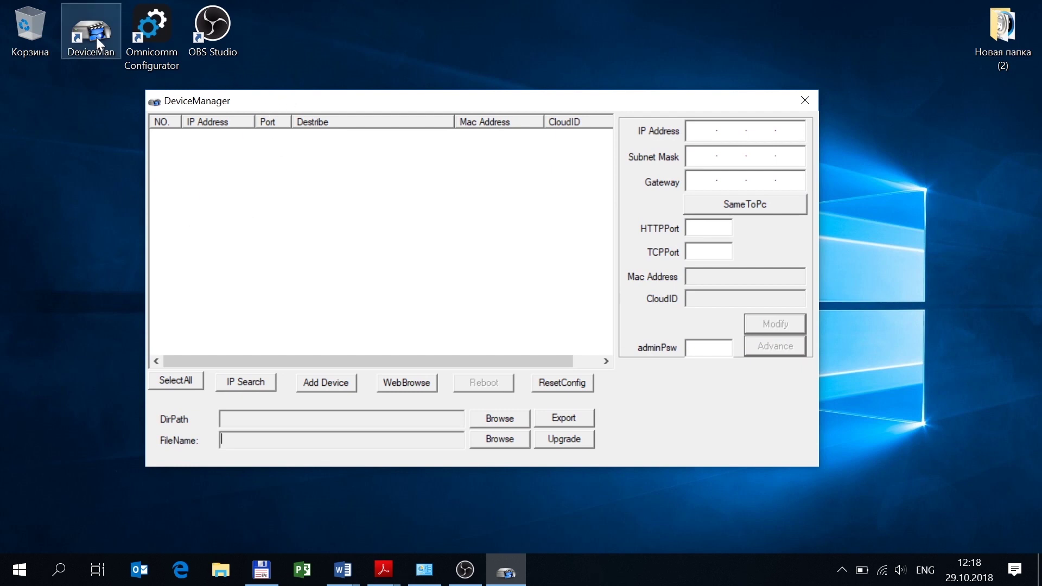
pyautogui.click(246, 387)
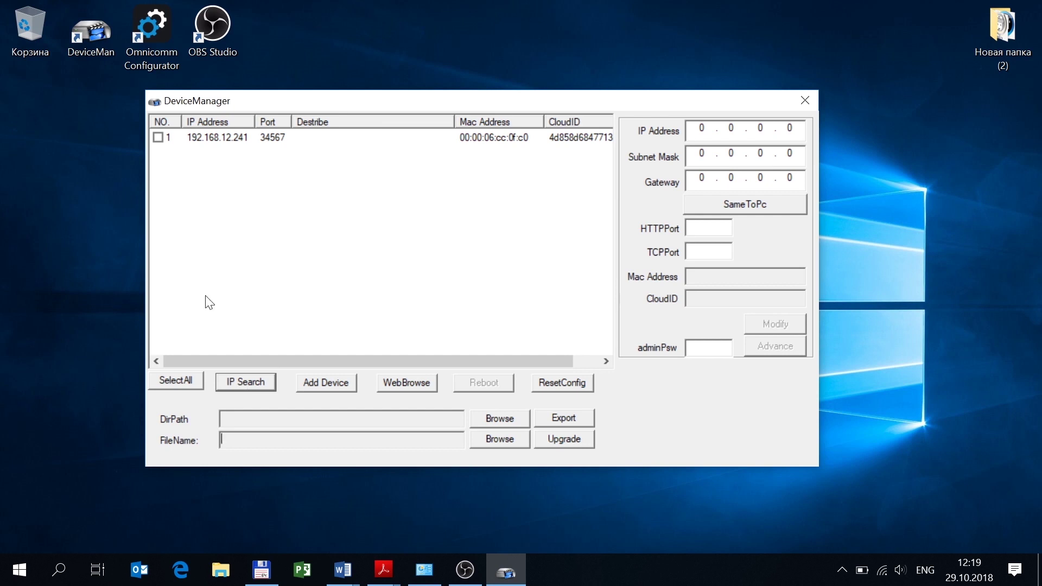
# Show camera 192.168.12.241's settings and correct the last digit of its IP to 1.
pyautogui.click(236, 140)
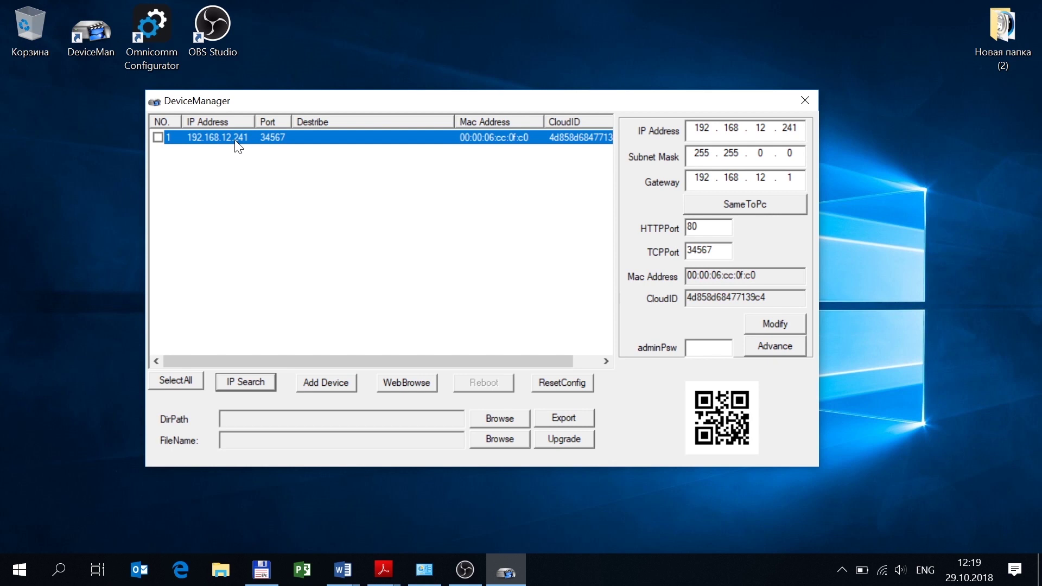
pyautogui.click(797, 128)
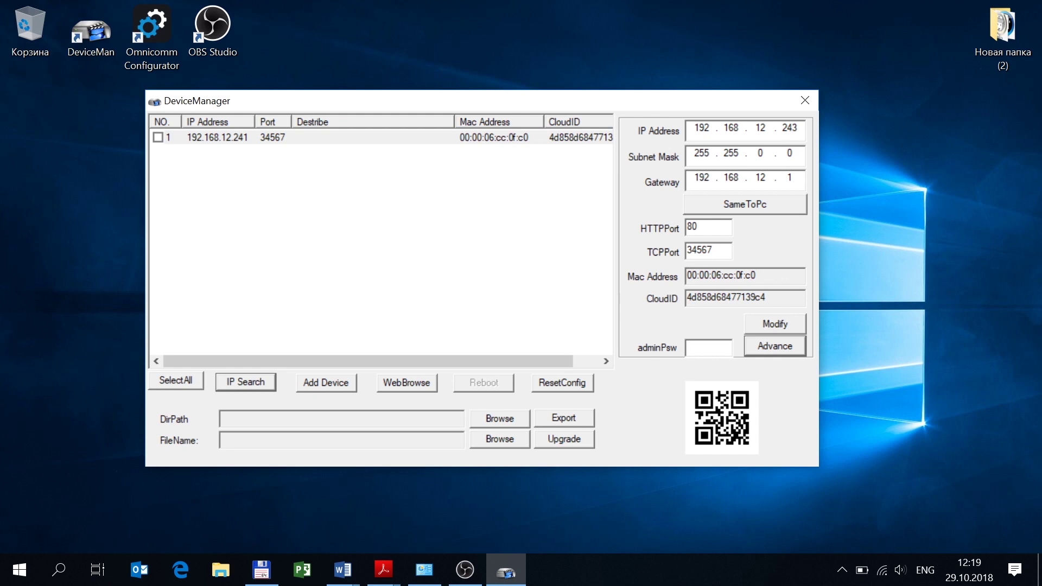
pyautogui.press('BackSpace')
pyautogui.write('1')
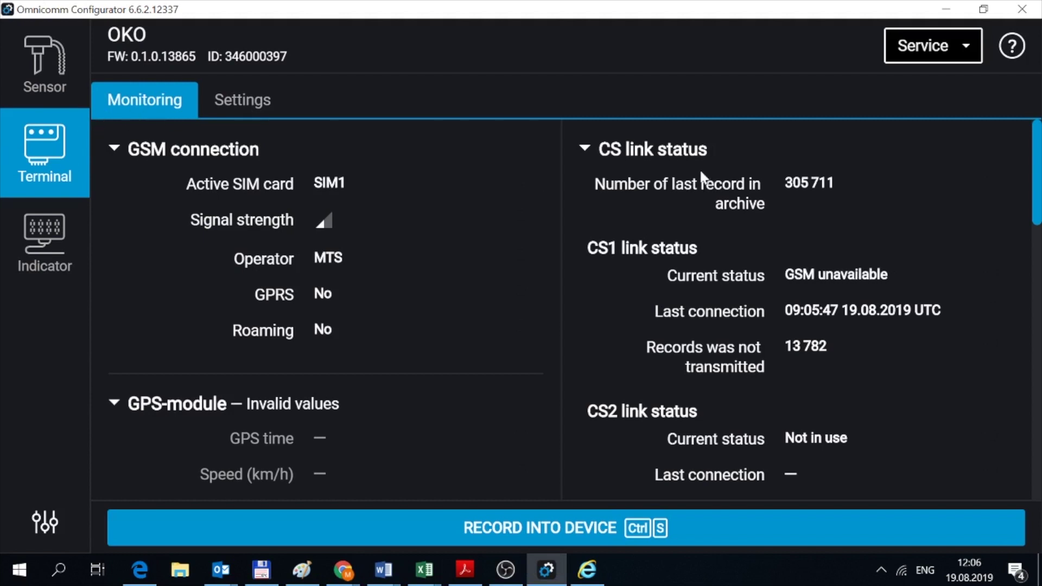
# Name video channels 1–4 kanal1, kanal2, kanal3 and kanal4 in the terminal's Video settings.
pyautogui.click(239, 101)
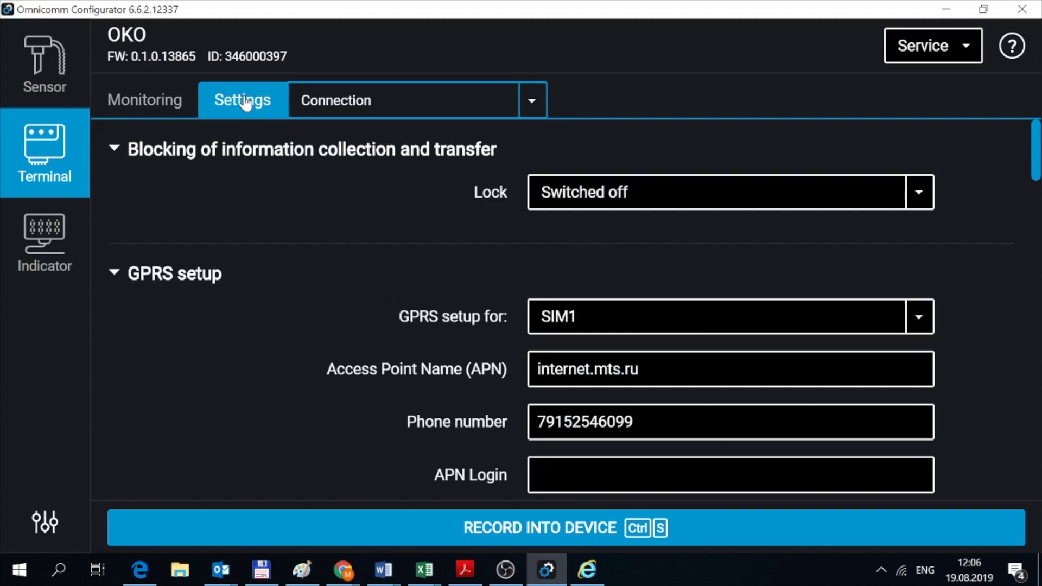
pyautogui.click(403, 110)
pyautogui.click(388, 454)
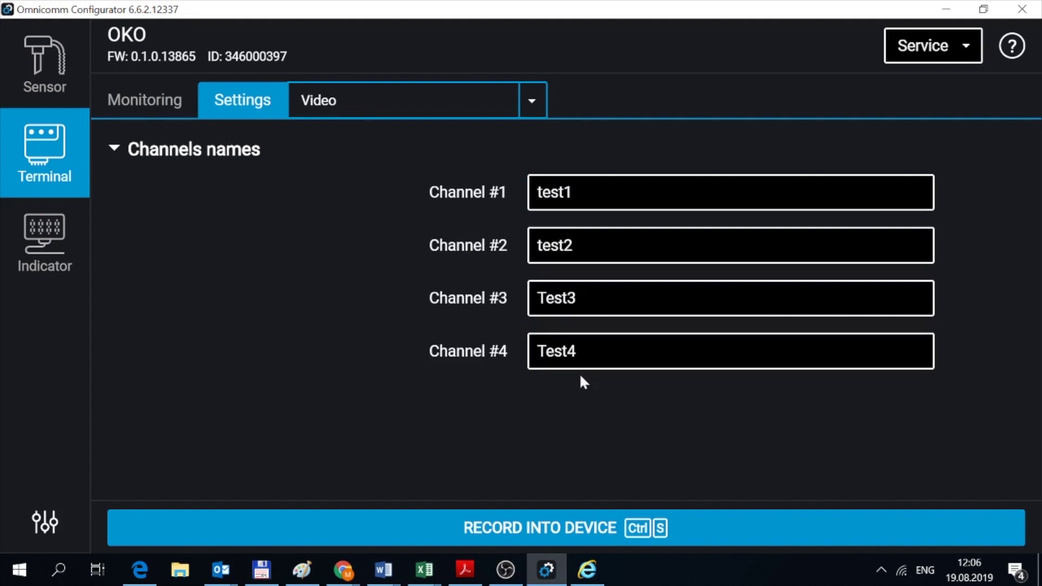
pyautogui.doubleClick(554, 192)
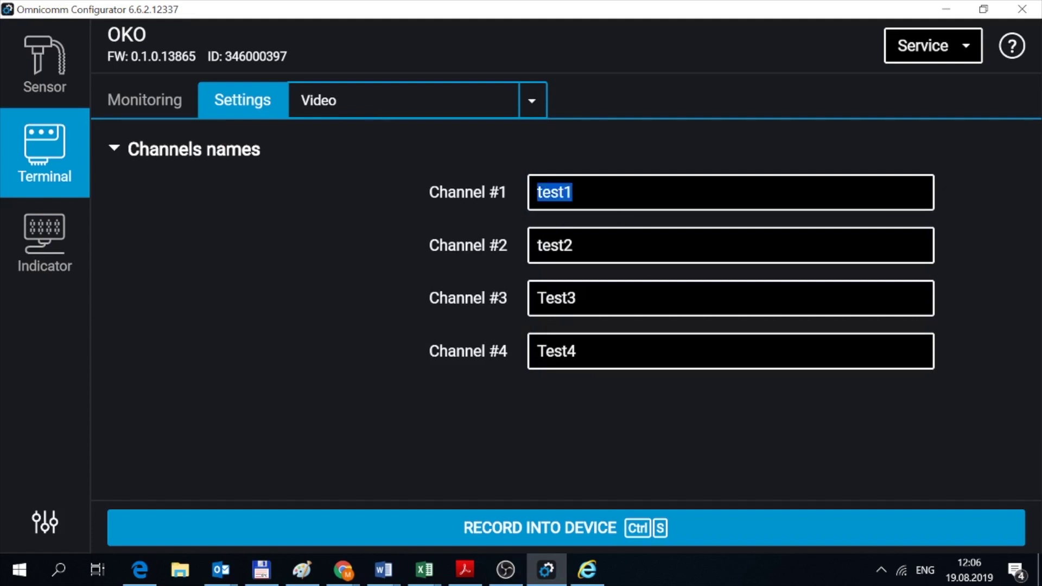
pyautogui.write('kanal1')
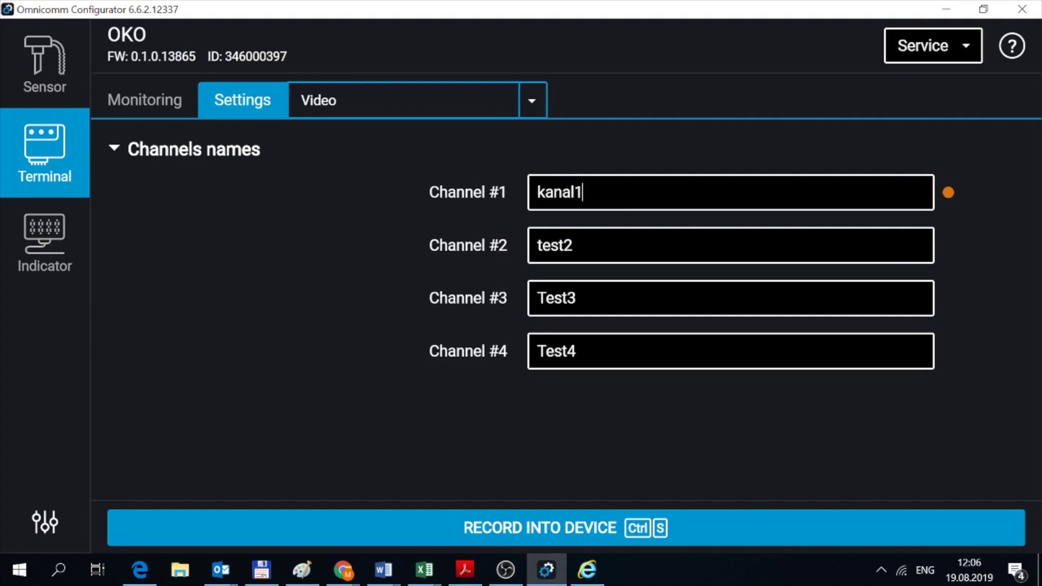
pyautogui.press('Tab')
pyautogui.write('kanal2')
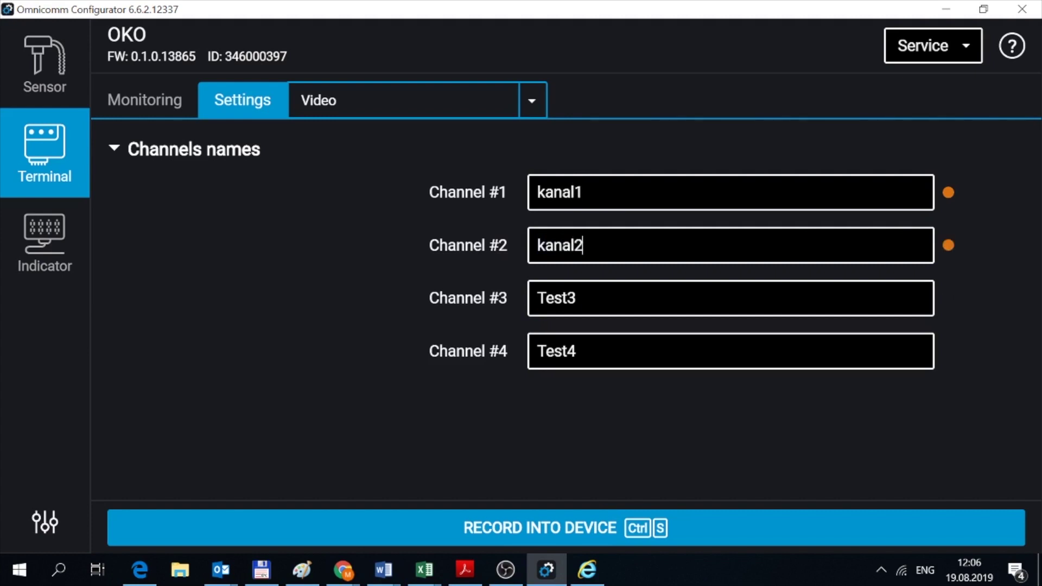
pyautogui.press('Tab')
pyautogui.write('ka')
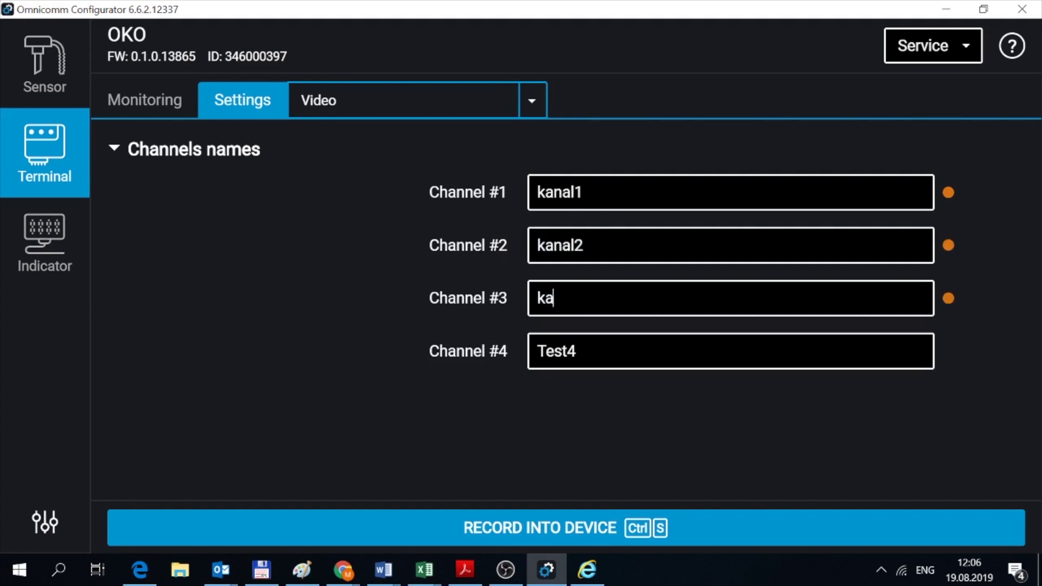
pyautogui.write('nal3')
pyautogui.press('Tab')
pyautogui.write('kanal4')
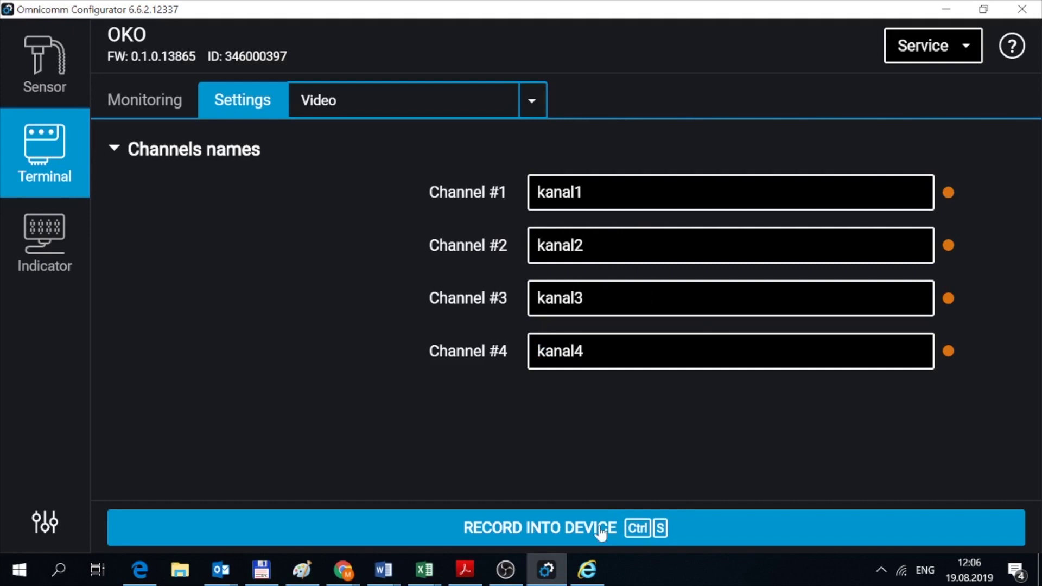
# Write the channel names to the OKO terminal and confirm.
pyautogui.click(574, 526)
pyautogui.click(707, 401)
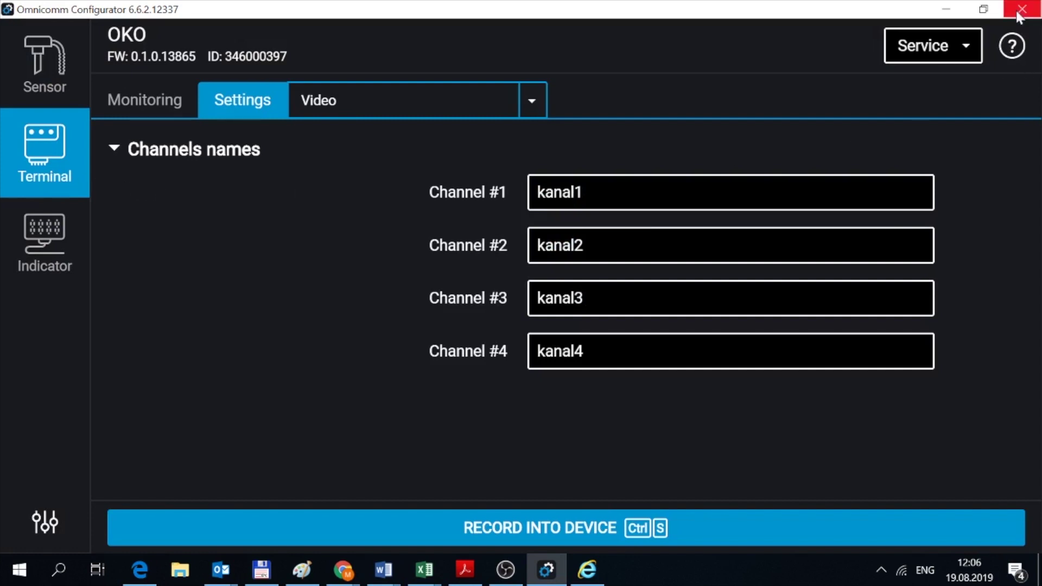
pyautogui.click(505, 570)
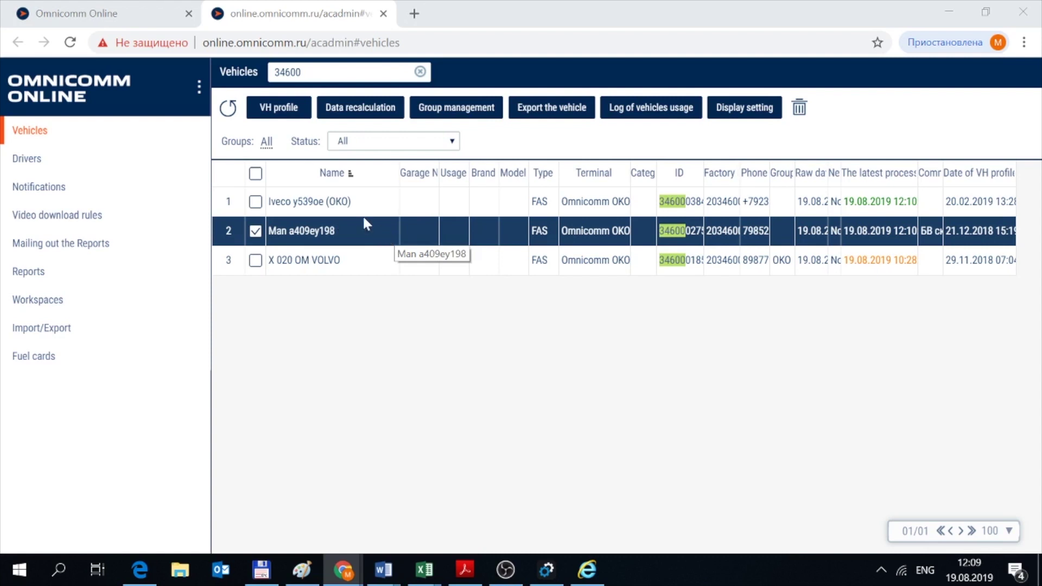
pyautogui.click(293, 108)
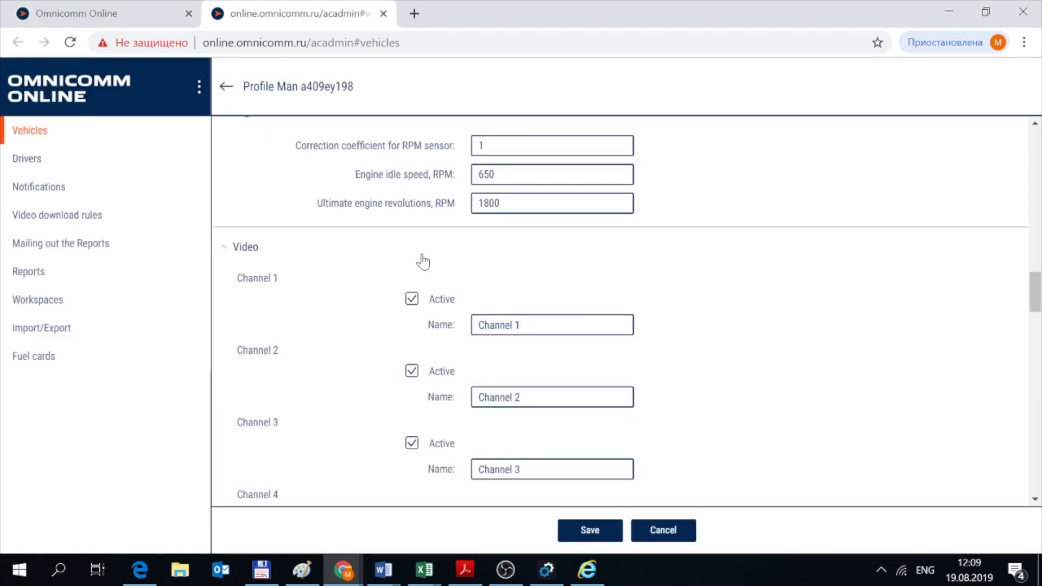
pyautogui.scroll(-3, 422, 263)
pyautogui.scroll(5, 407, 256)
pyautogui.scroll(-4, 408, 251)
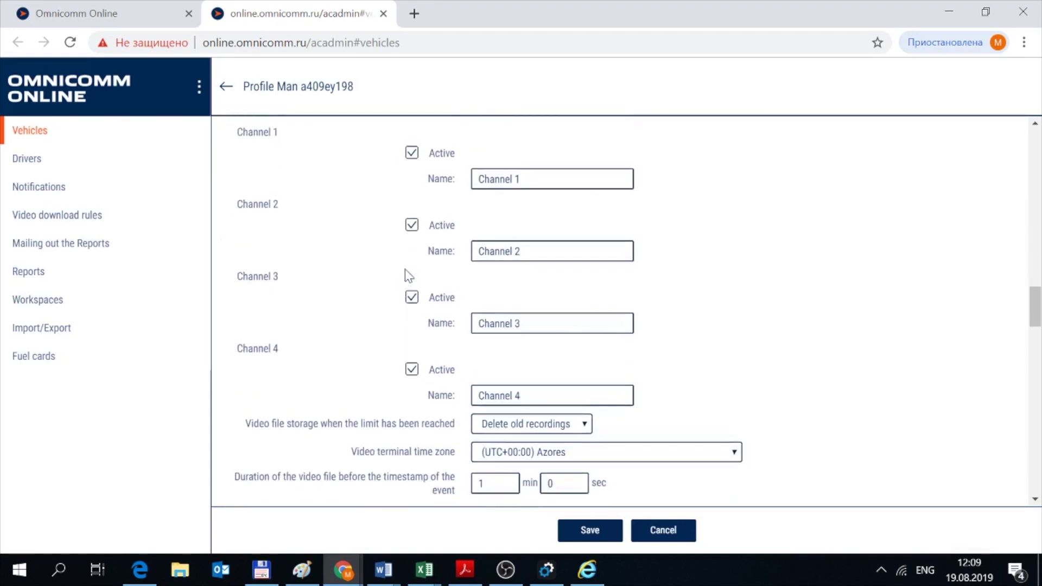
pyautogui.scroll(3, 408, 276)
pyautogui.scroll(-2, 417, 349)
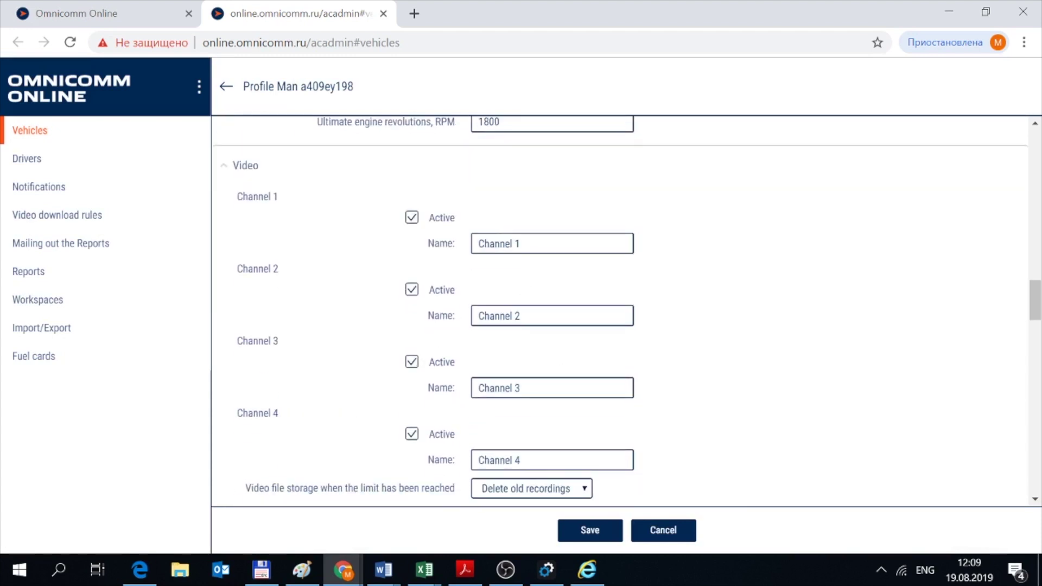
pyautogui.click(543, 244)
pyautogui.click(543, 244)
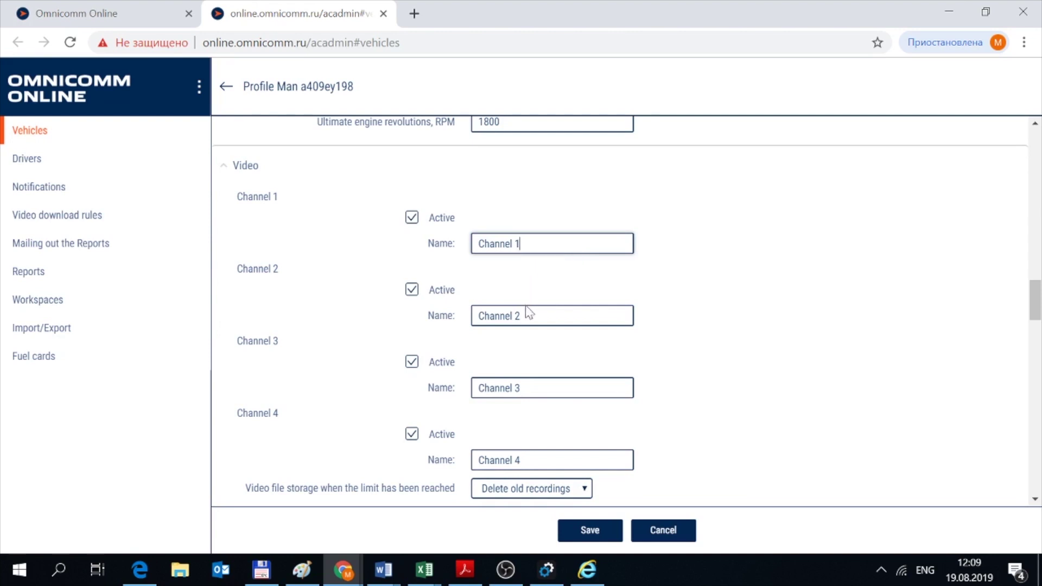
pyautogui.scroll(-3, 531, 314)
# Keep deleting old recordings when full, the event durations, and 1 gb disk space.
pyautogui.click(539, 329)
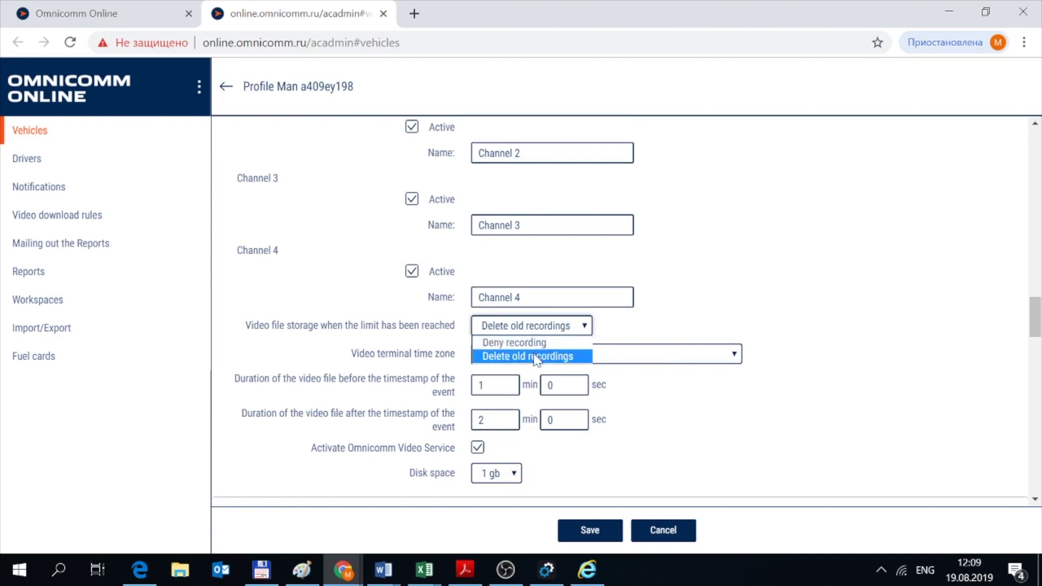
pyautogui.click(536, 329)
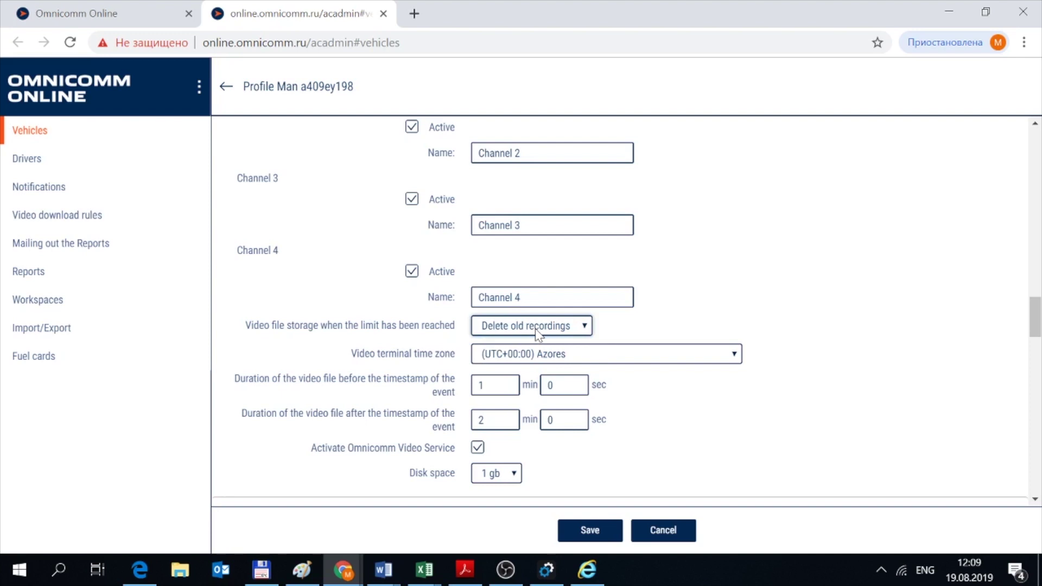
pyautogui.scroll(-2, 536, 328)
pyautogui.click(498, 308)
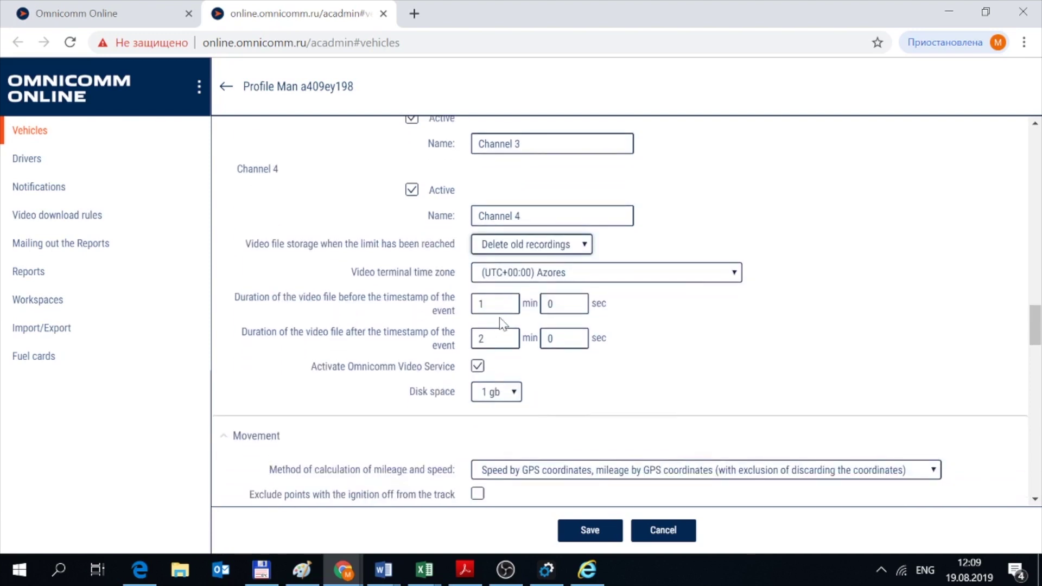
pyautogui.click(502, 338)
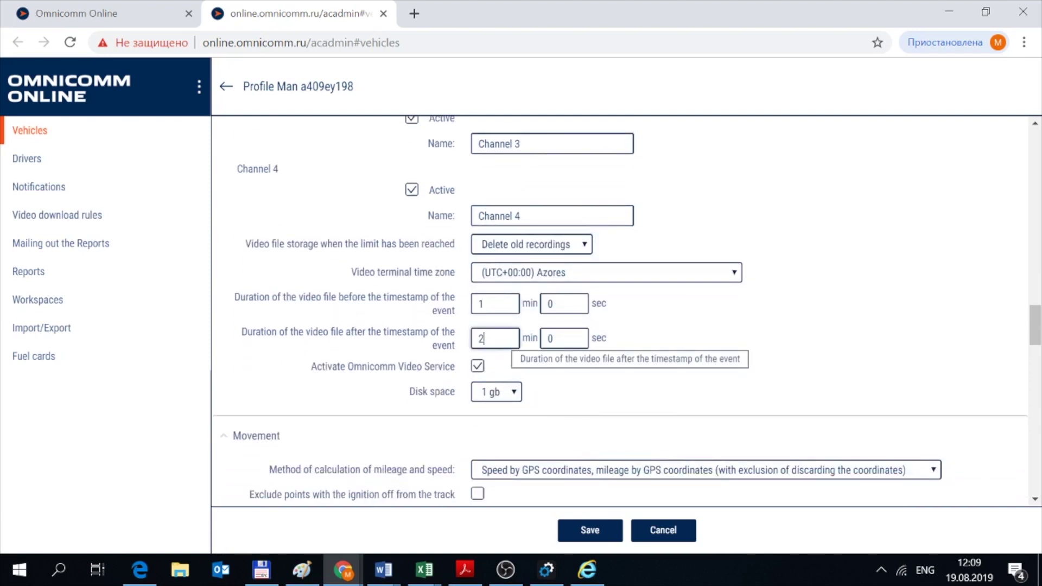
pyautogui.click(628, 370)
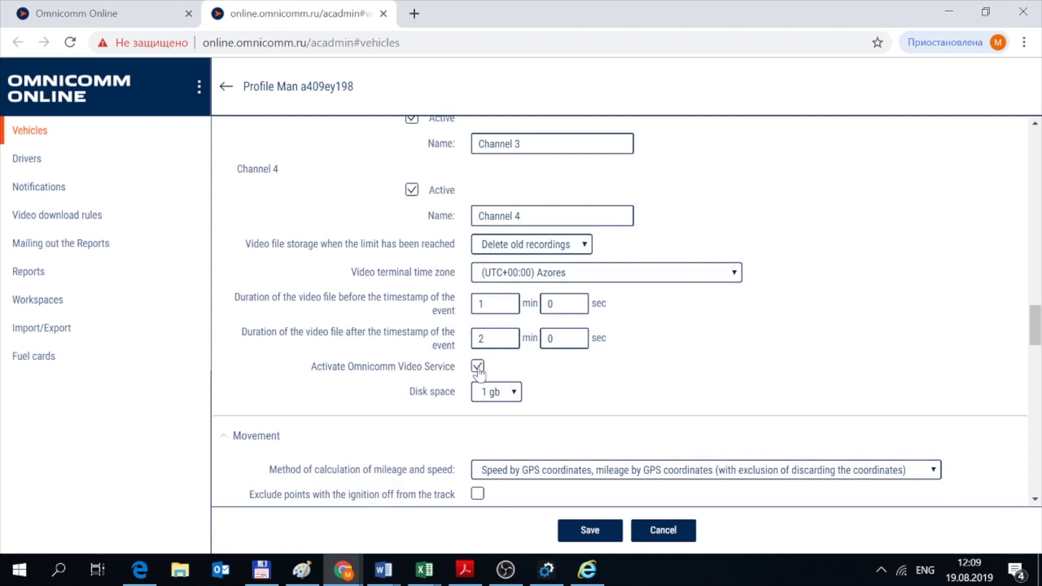
pyautogui.click(511, 394)
pyautogui.click(510, 395)
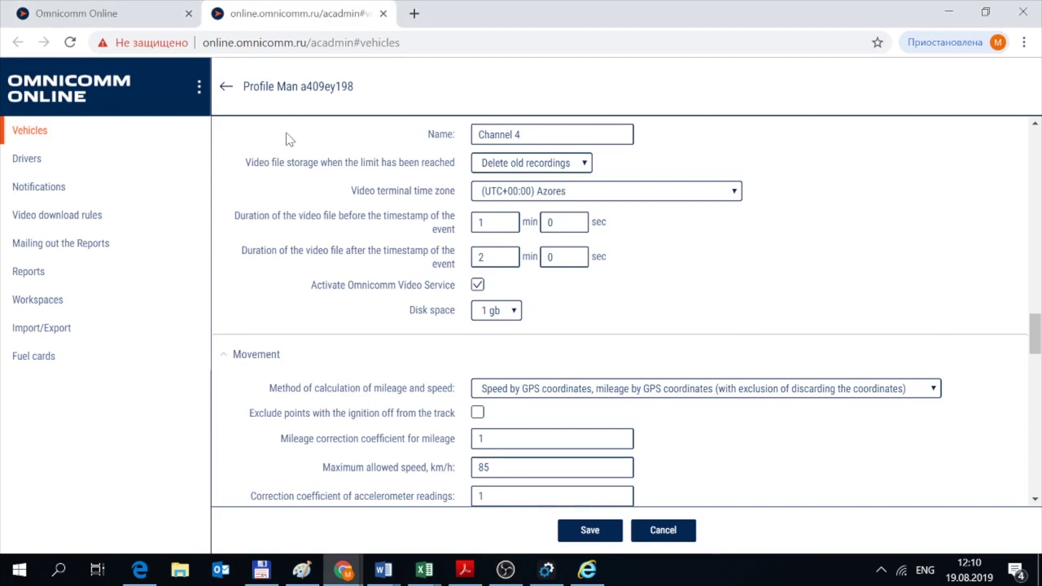
pyautogui.scroll(5, 287, 142)
# Go to the Video download rules list and add a new rule.
pyautogui.click(226, 88)
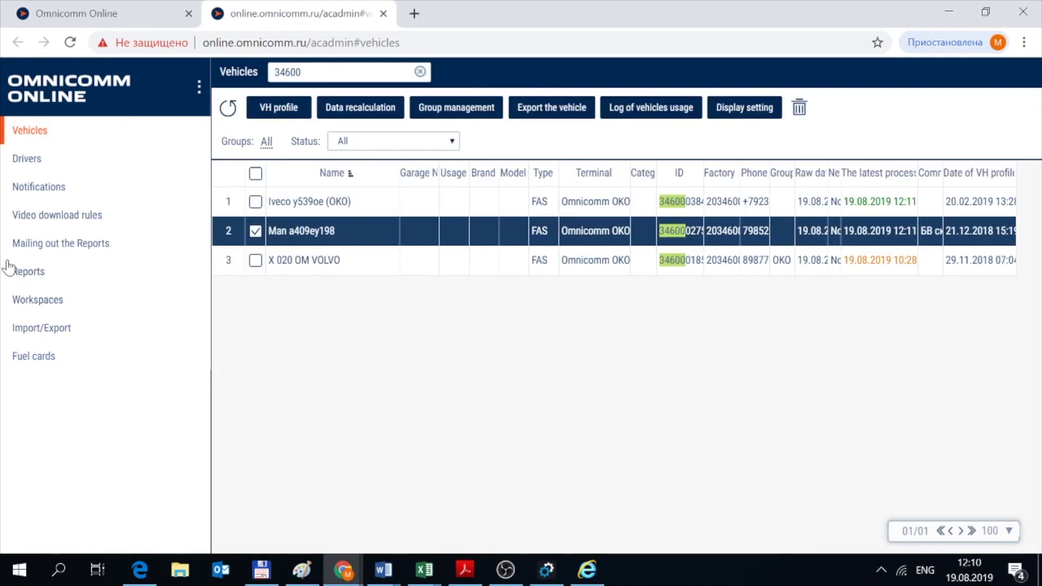
pyautogui.click(45, 216)
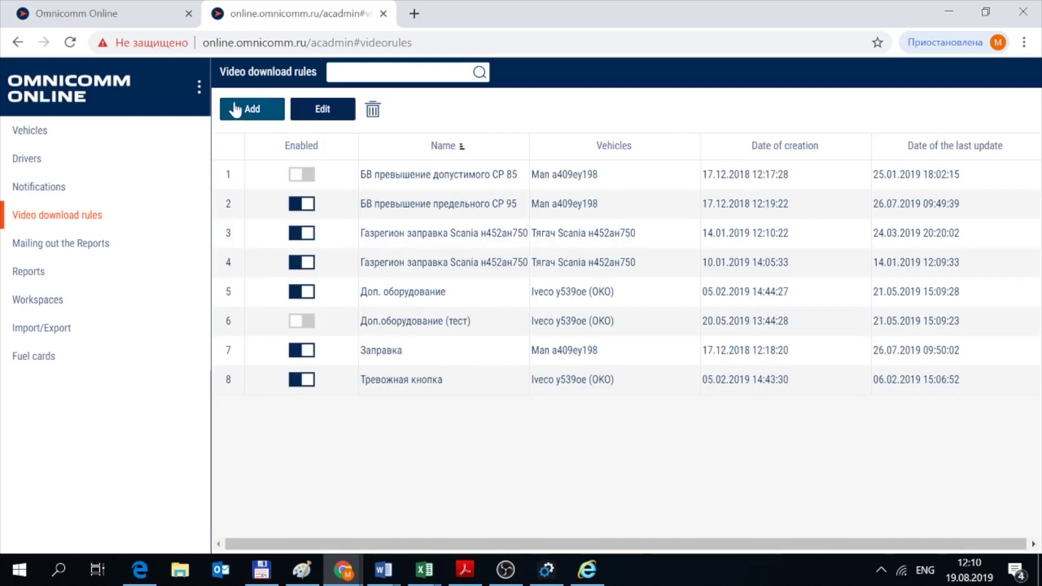
pyautogui.click(235, 105)
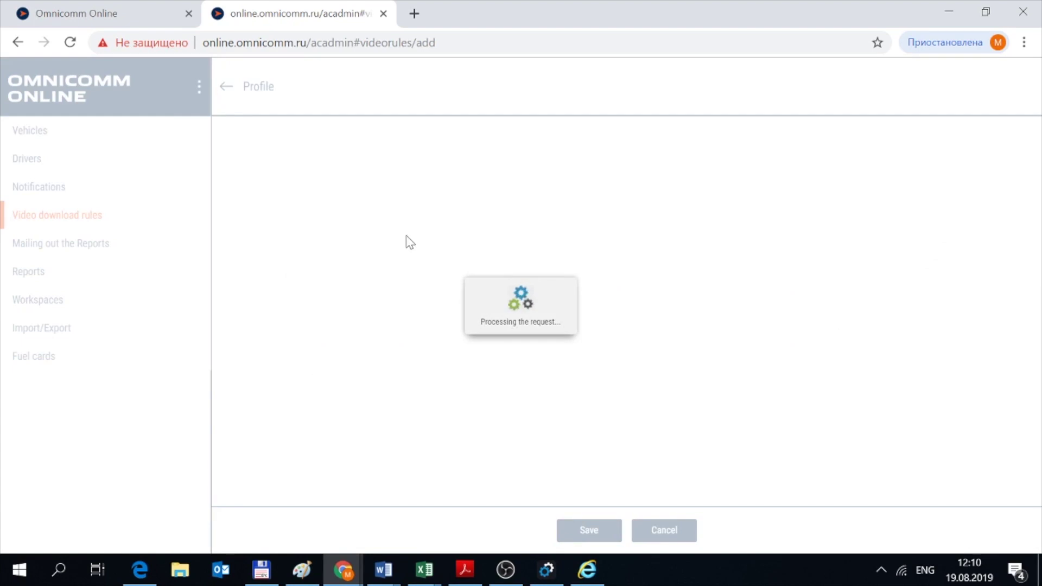
pyautogui.click(537, 196)
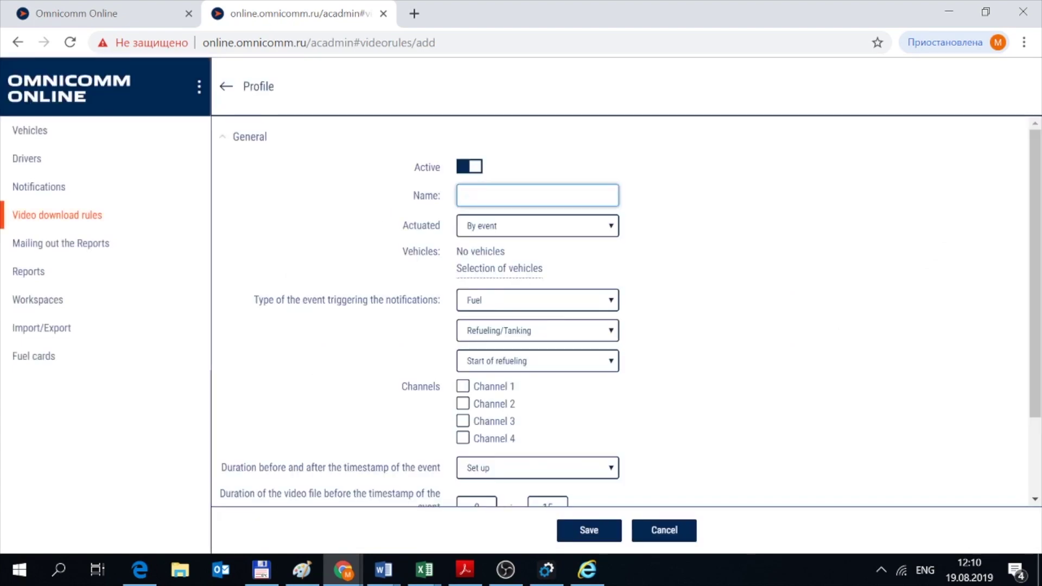
pyautogui.write('rule1')
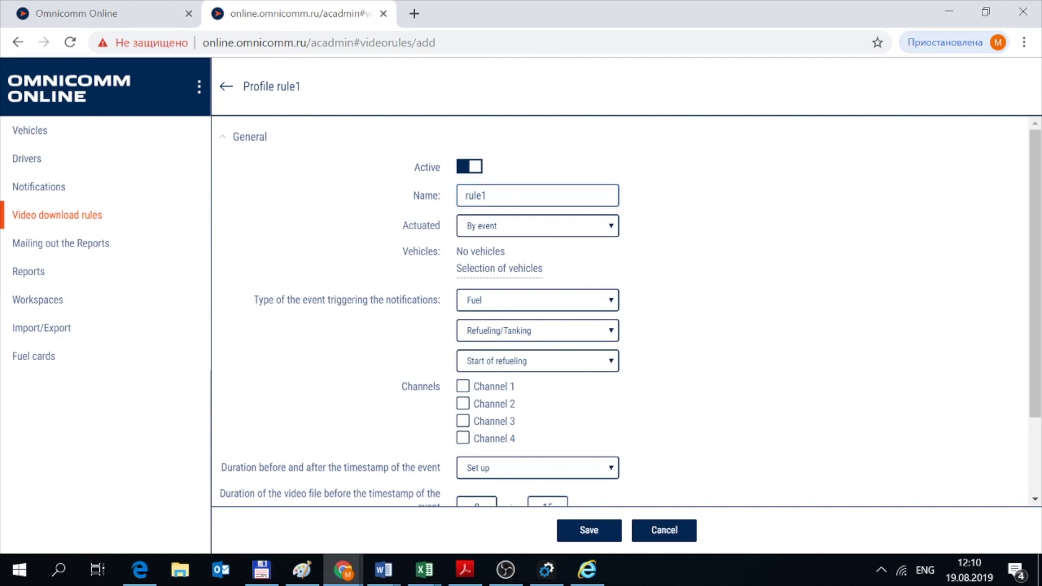
pyautogui.click(478, 269)
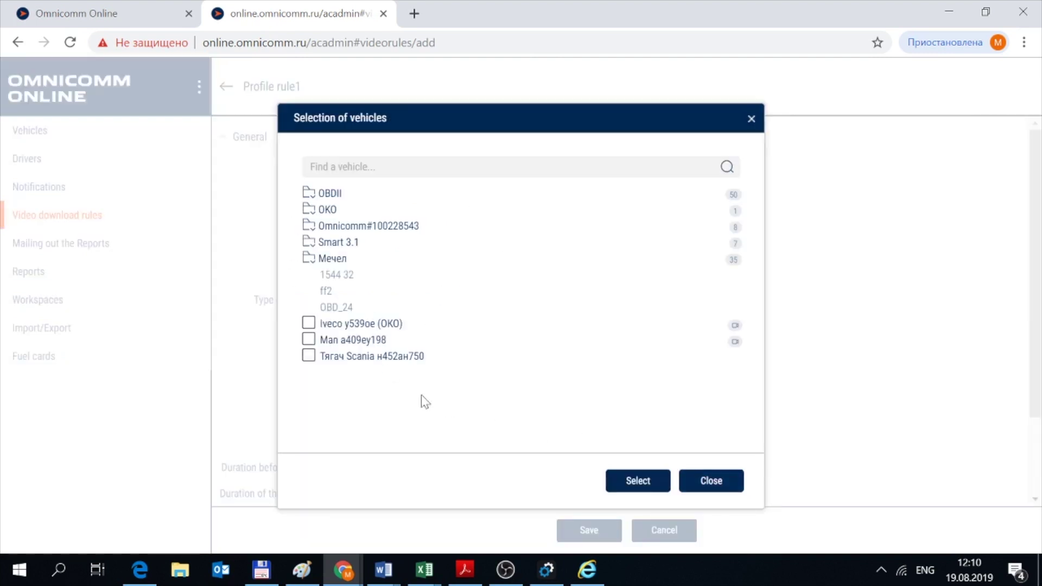
pyautogui.click(374, 358)
pyautogui.click(646, 482)
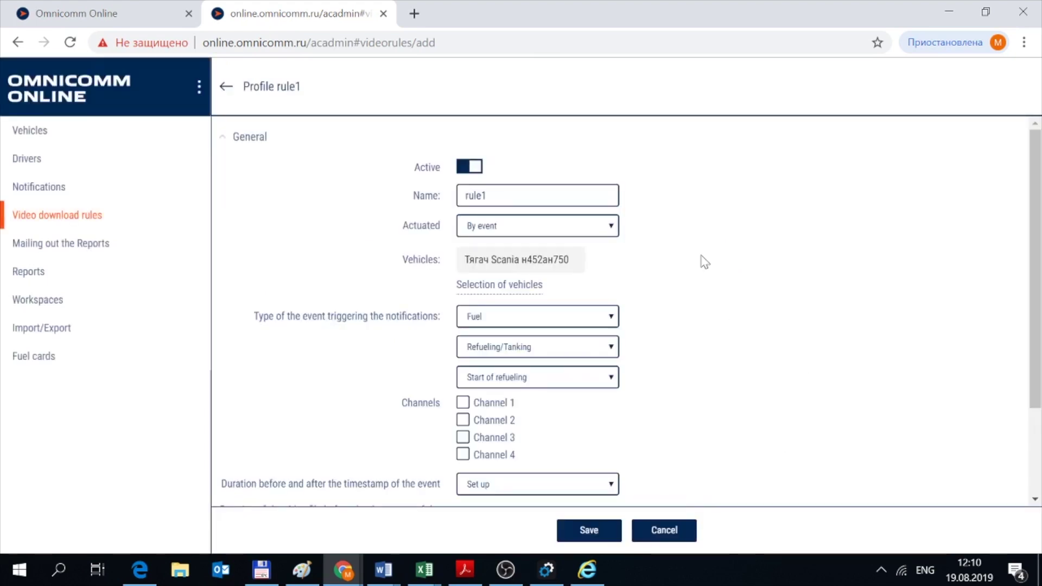
# Set the triggering event to Fuel › Draining › End of draining.
pyautogui.click(519, 317)
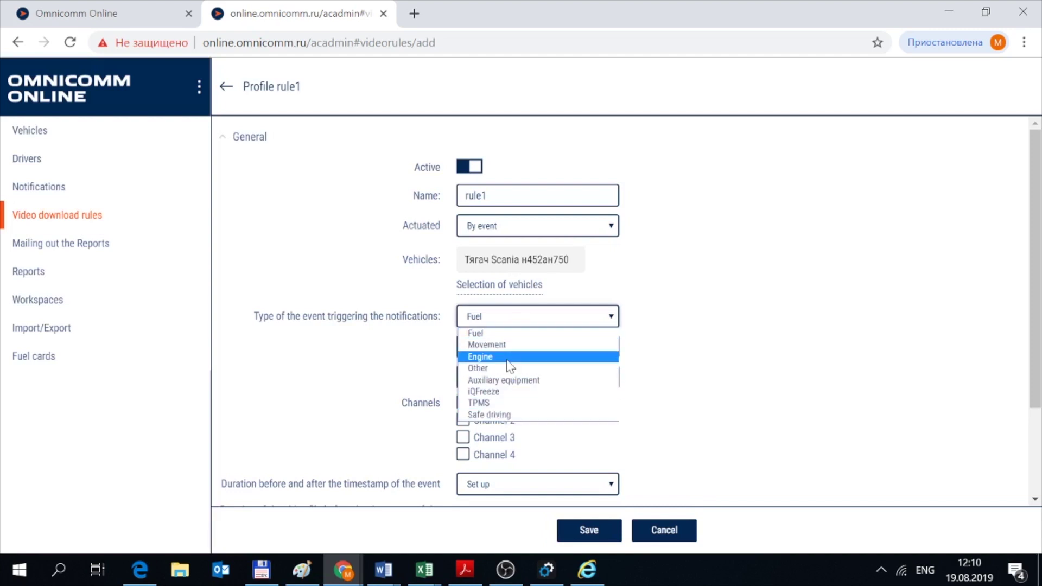
pyautogui.click(486, 336)
pyautogui.click(491, 348)
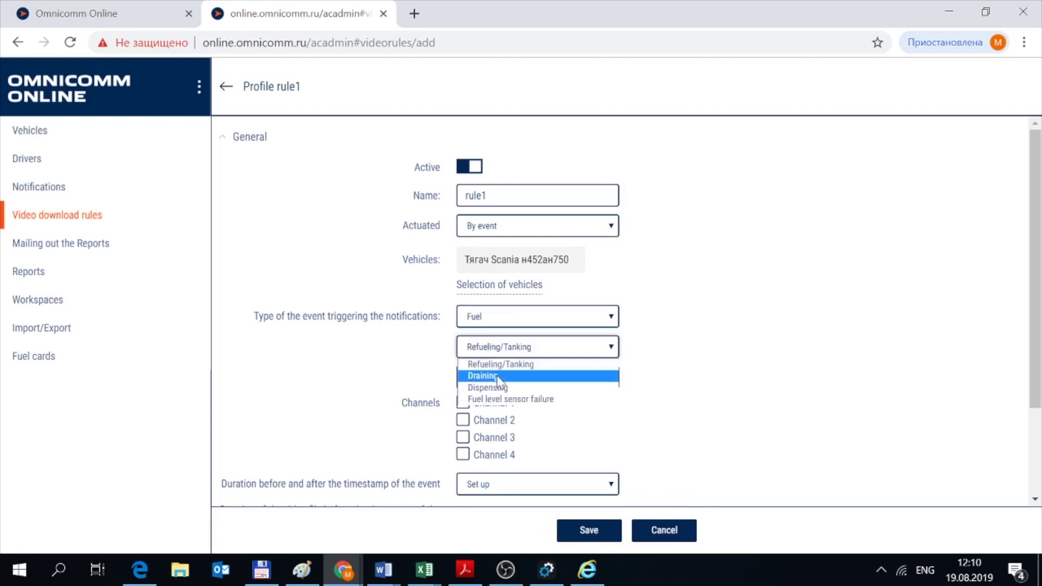
pyautogui.click(494, 375)
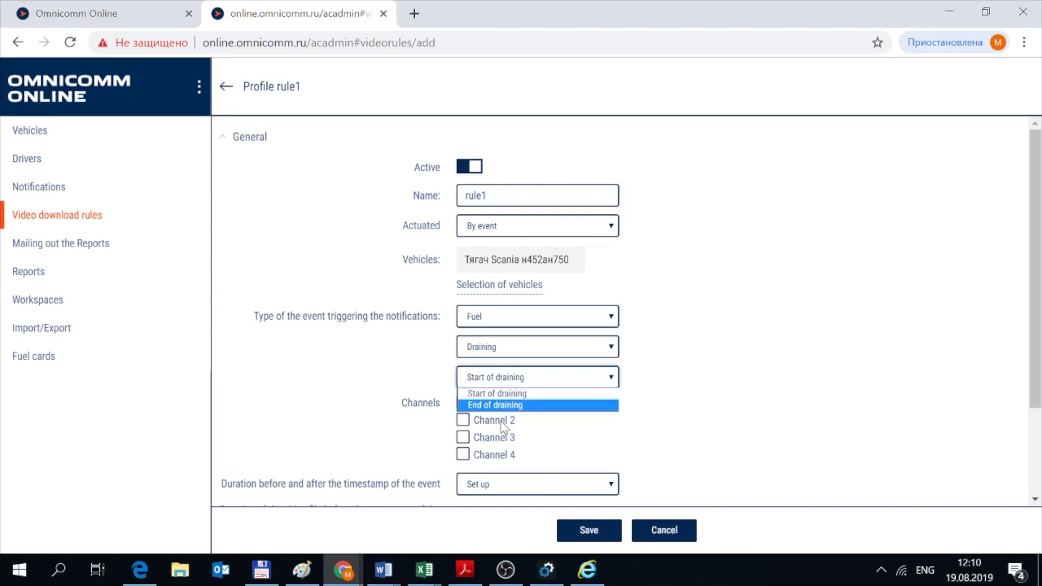
pyautogui.click(503, 405)
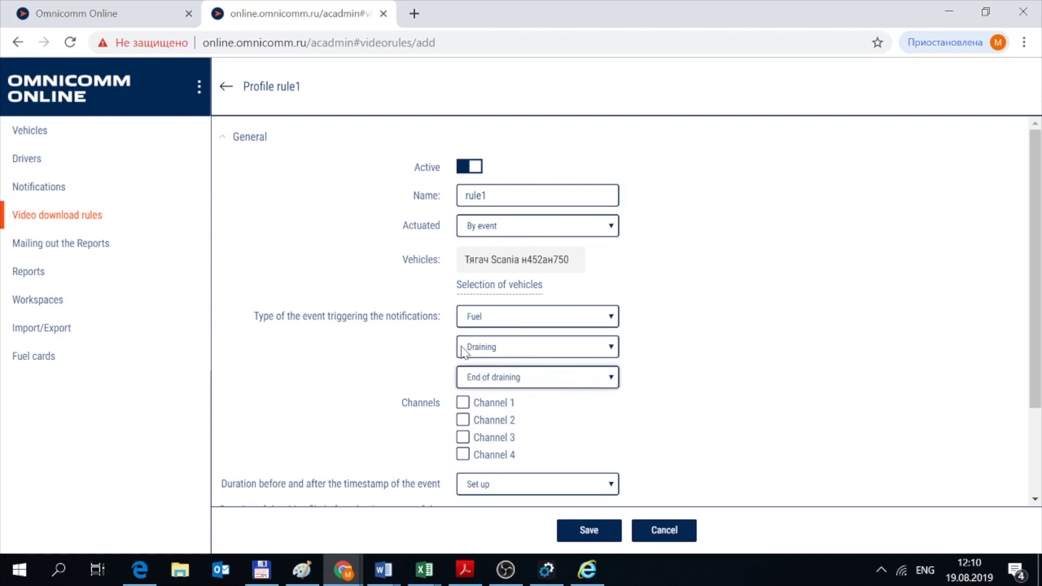
# Include only camera Channels 1 and 4 in the rule.
pyautogui.scroll(-2, 465, 348)
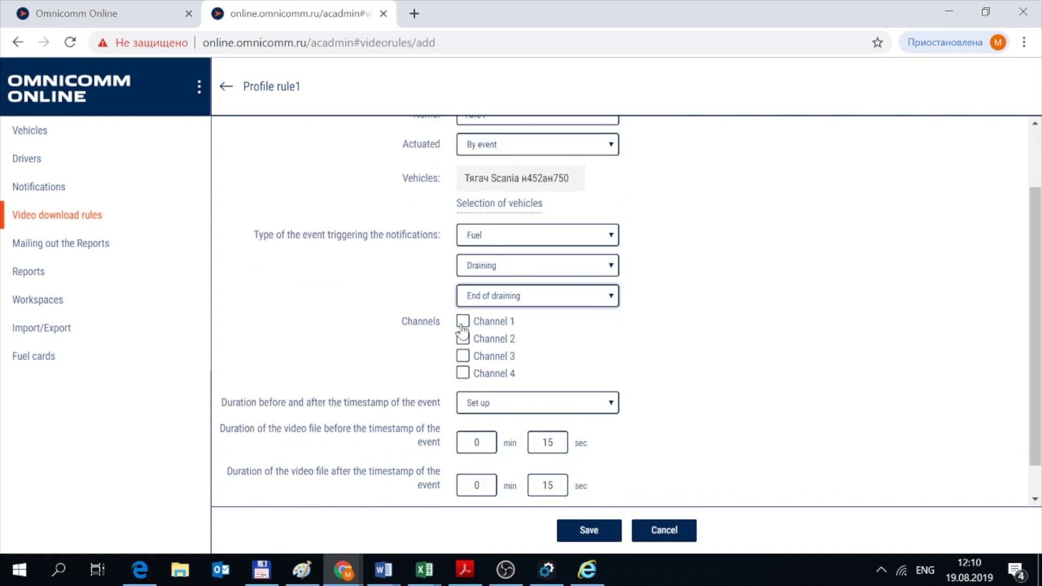
pyautogui.click(463, 339)
pyautogui.click(463, 356)
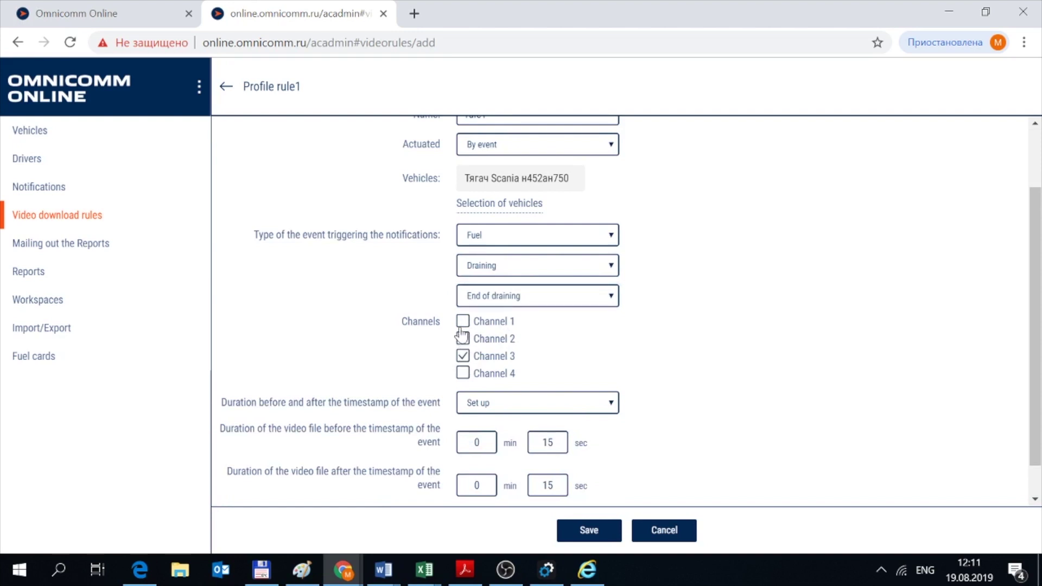
pyautogui.click(463, 321)
pyautogui.click(464, 373)
pyautogui.click(464, 339)
pyautogui.click(463, 356)
# Use custom 15-second before/after durations and limit video waiting time to 5 minutes.
pyautogui.scroll(-1, 530, 372)
pyautogui.click(475, 369)
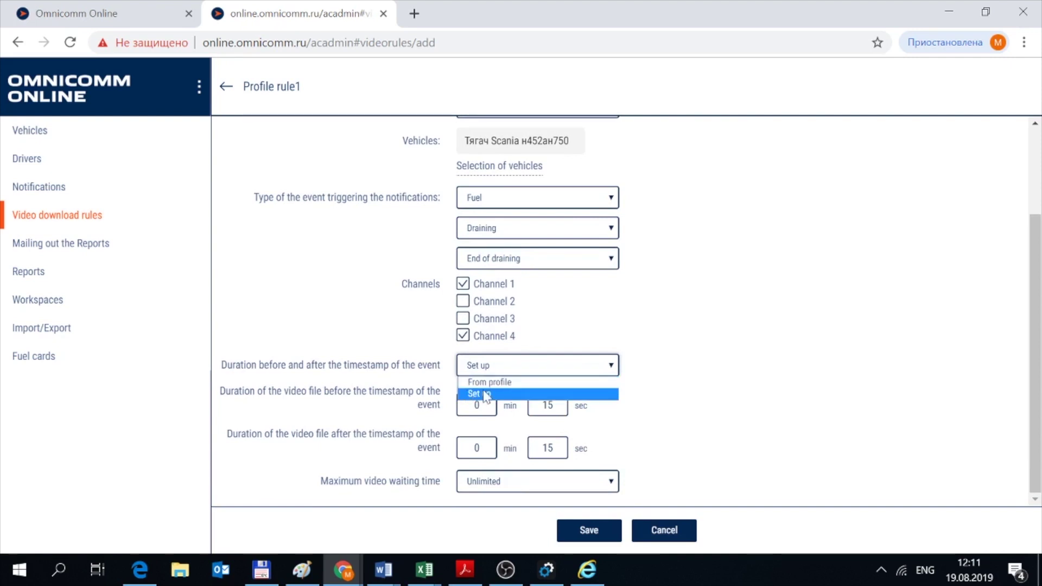
pyautogui.click(491, 395)
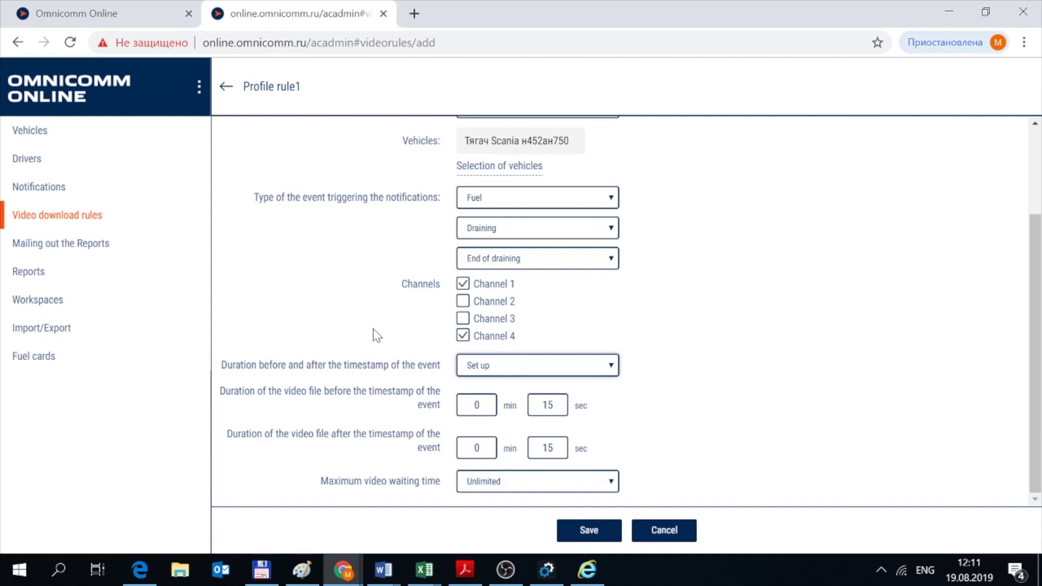
pyautogui.press('Tab')
pyautogui.click(478, 448)
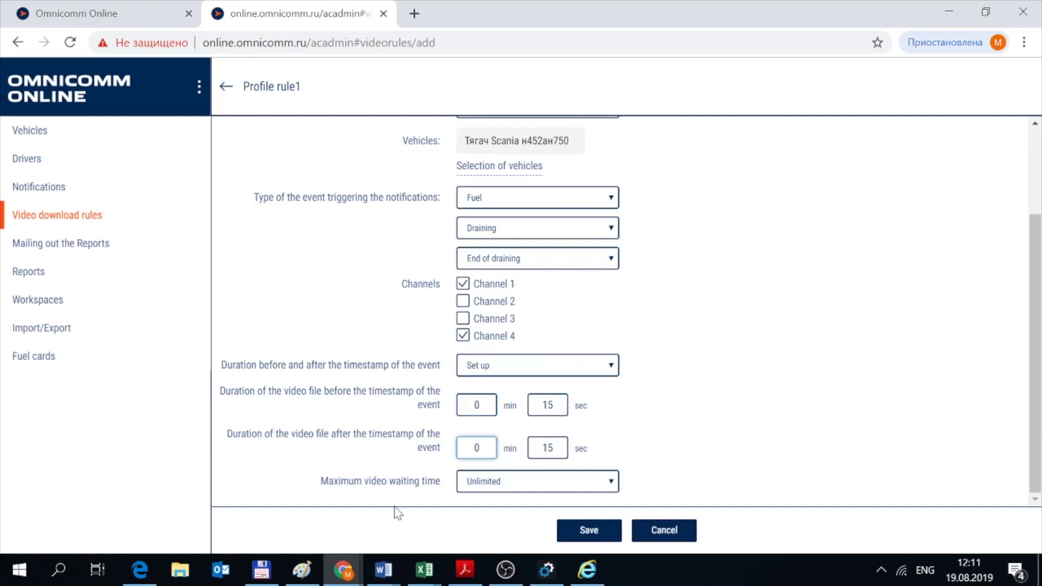
pyautogui.click(489, 482)
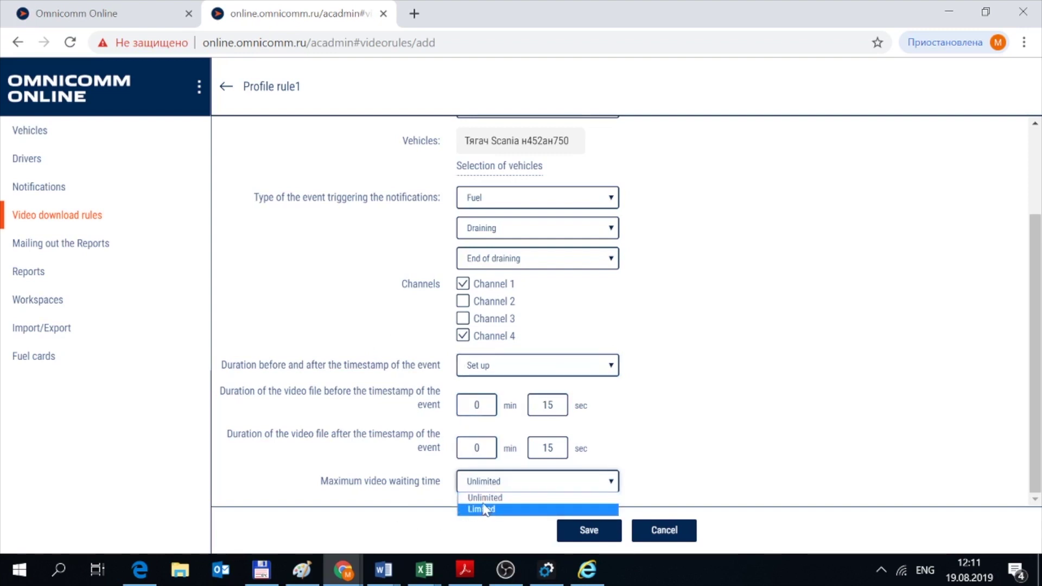
pyautogui.click(487, 511)
pyautogui.scroll(-1, 380, 429)
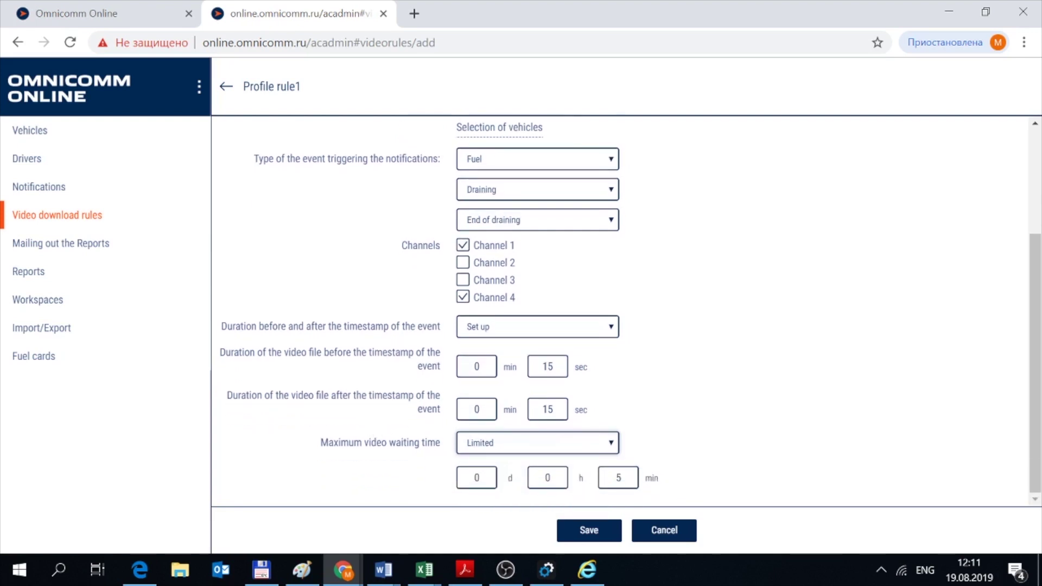
pyautogui.click(497, 451)
pyautogui.click(488, 461)
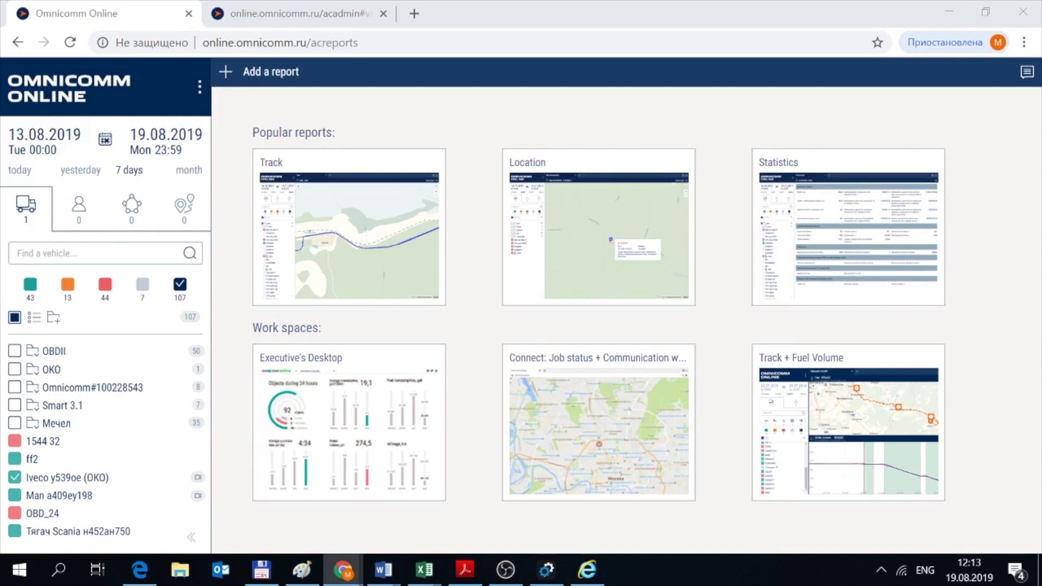
pyautogui.click(226, 76)
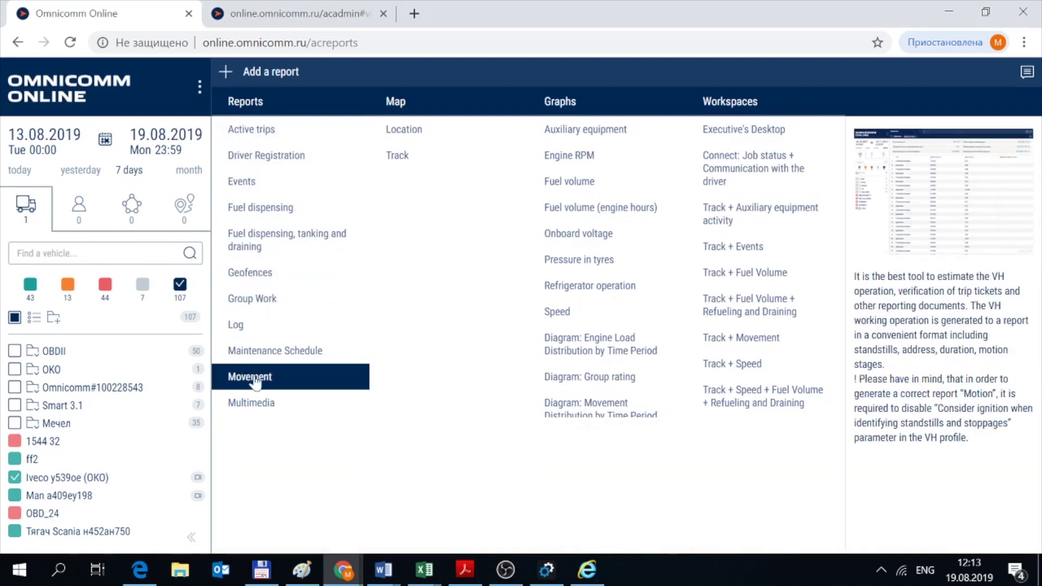
pyautogui.click(258, 406)
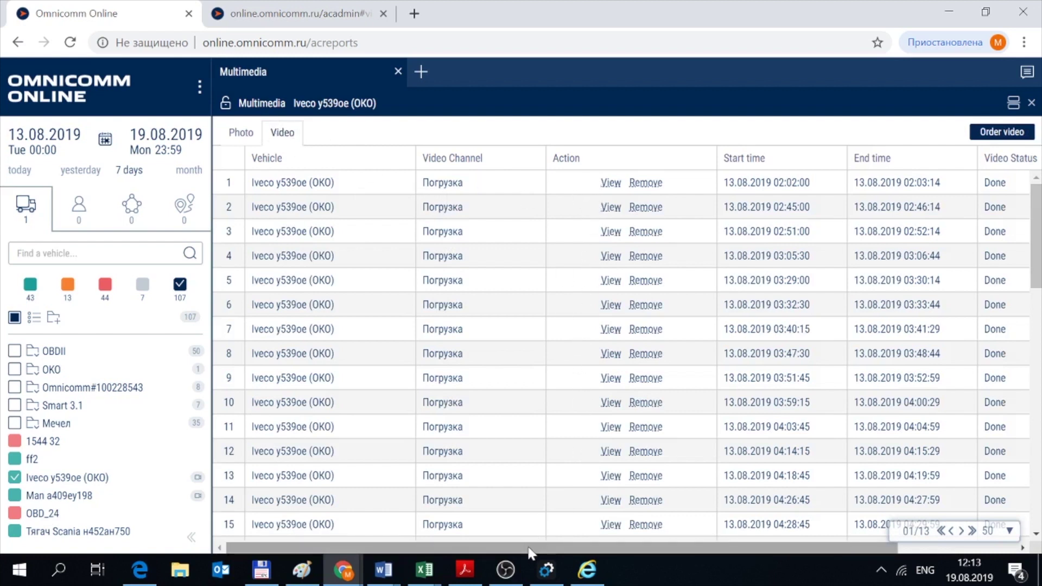
# Play the 13.08.2019 03:47:30 Погрузка clip, close the player, and scroll the table right.
pyautogui.moveTo(529, 548); pyautogui.dragTo(486, 547)
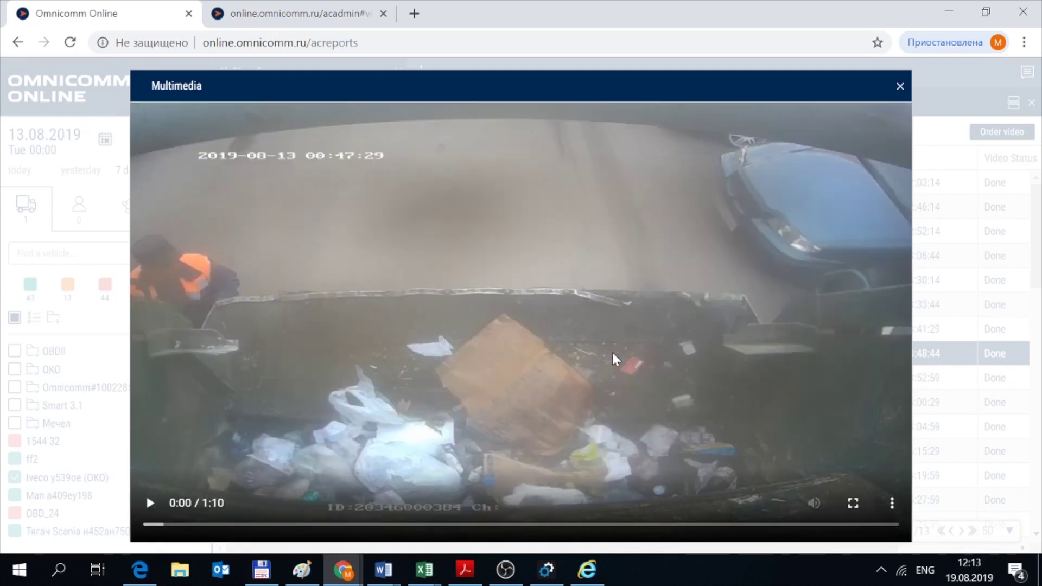
pyautogui.click(613, 353)
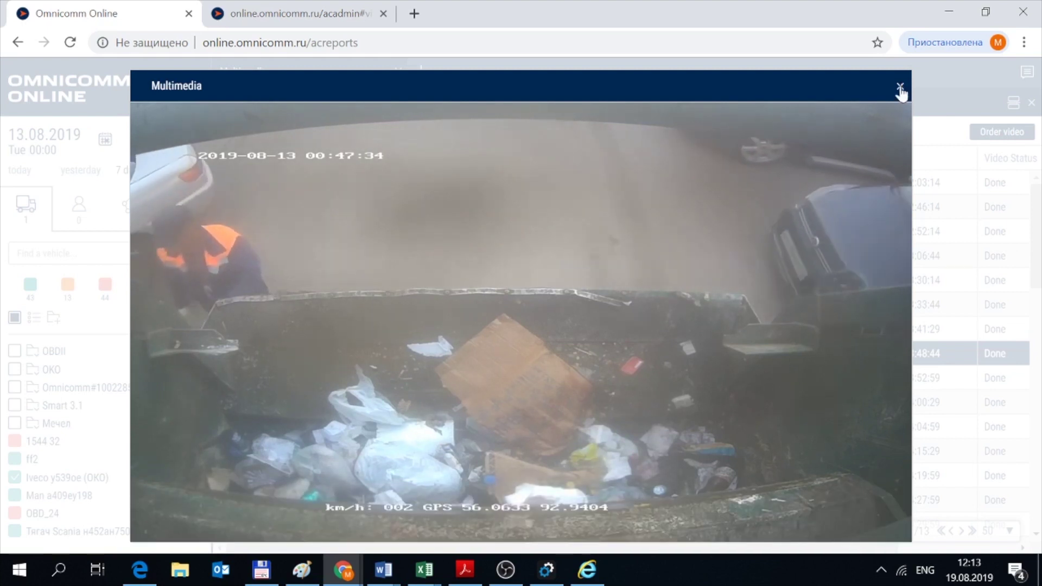
pyautogui.click(900, 87)
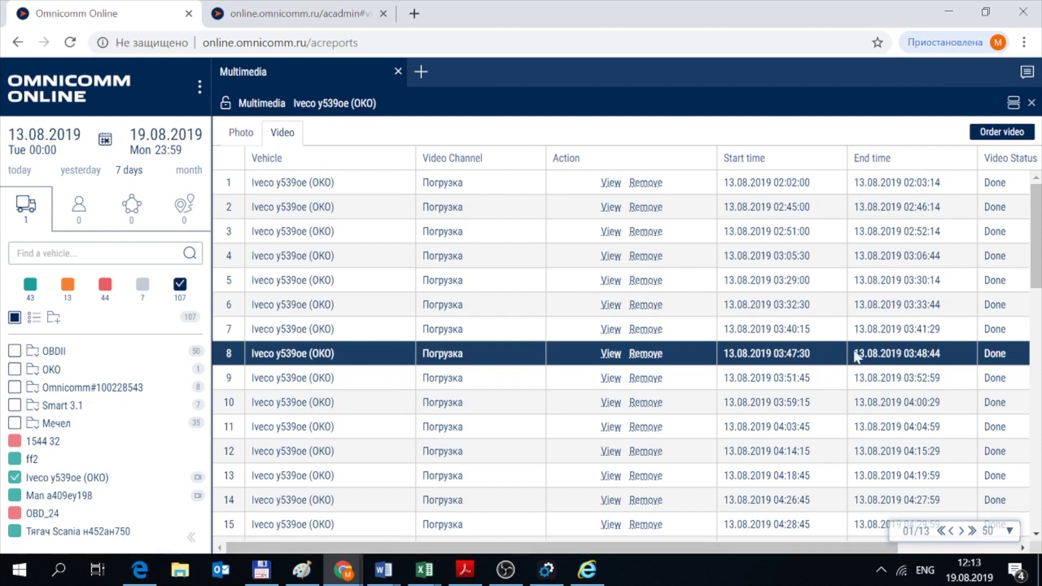
pyautogui.moveTo(584, 548); pyautogui.dragTo(701, 549)
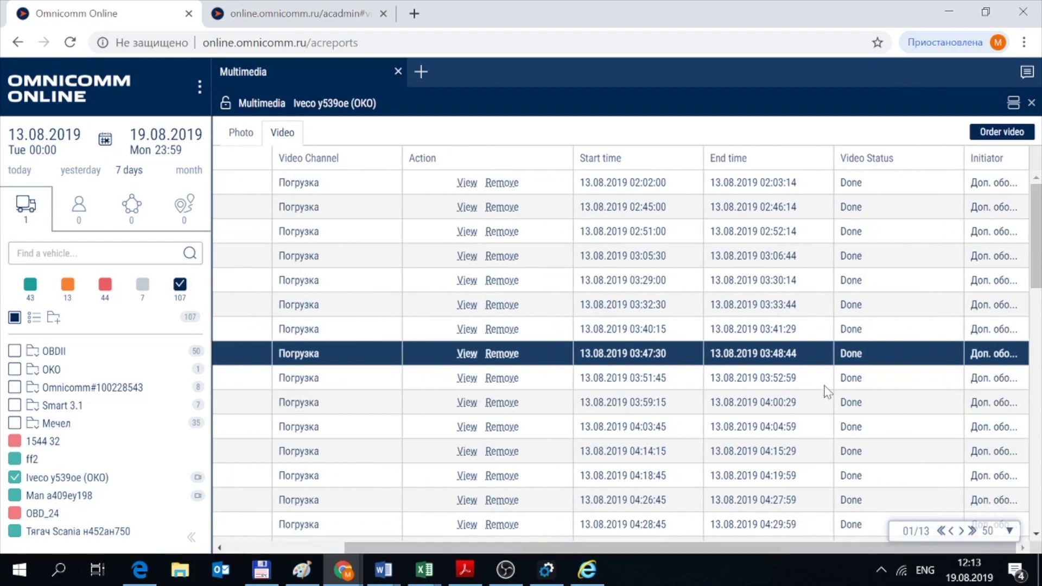
pyautogui.click(992, 134)
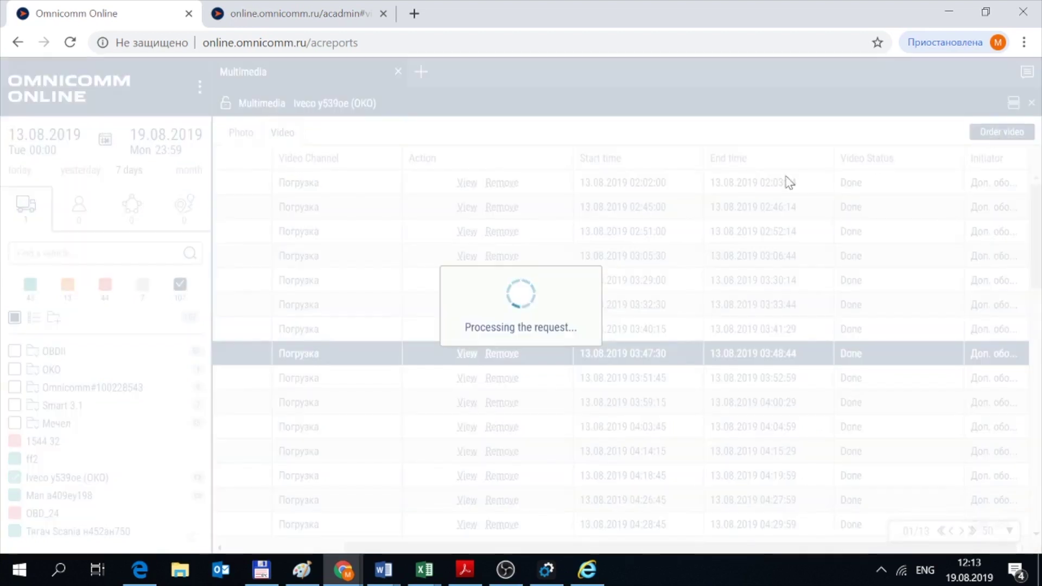
pyautogui.click(424, 171)
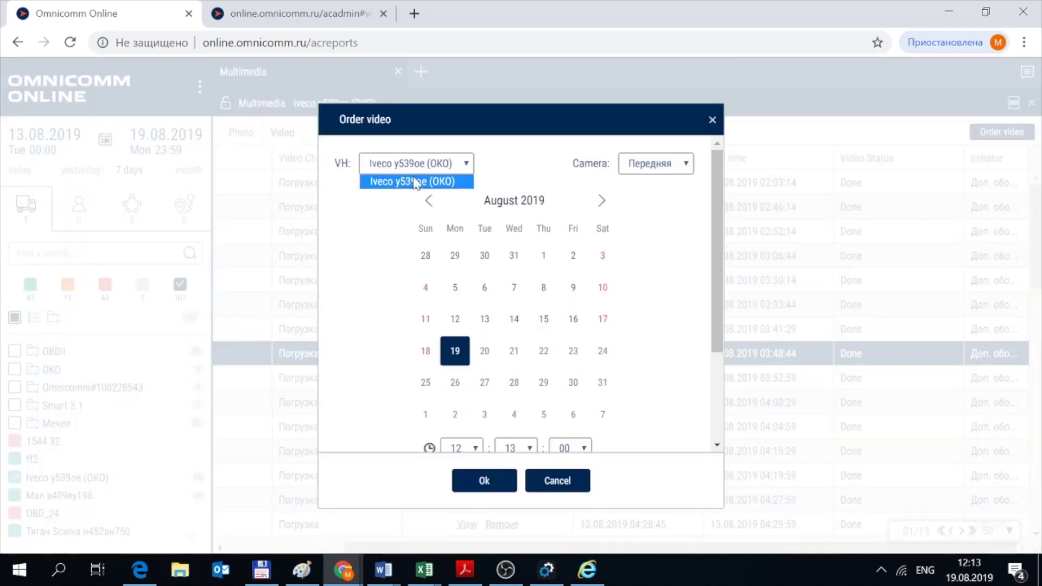
pyautogui.click(413, 182)
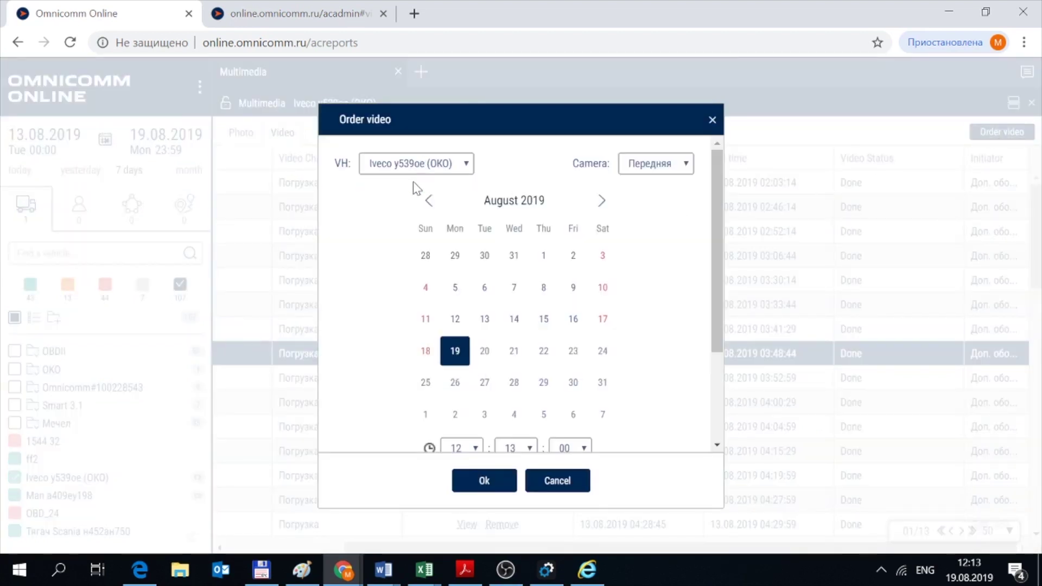
pyautogui.click(655, 173)
pyautogui.click(658, 182)
pyautogui.scroll(-2, 492, 331)
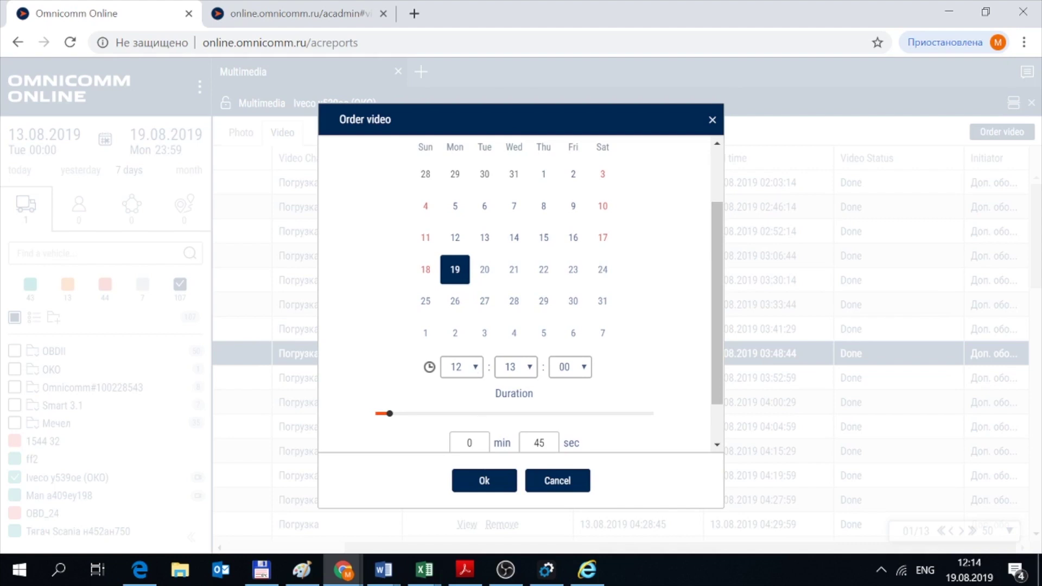
pyautogui.scroll(-1, 561, 431)
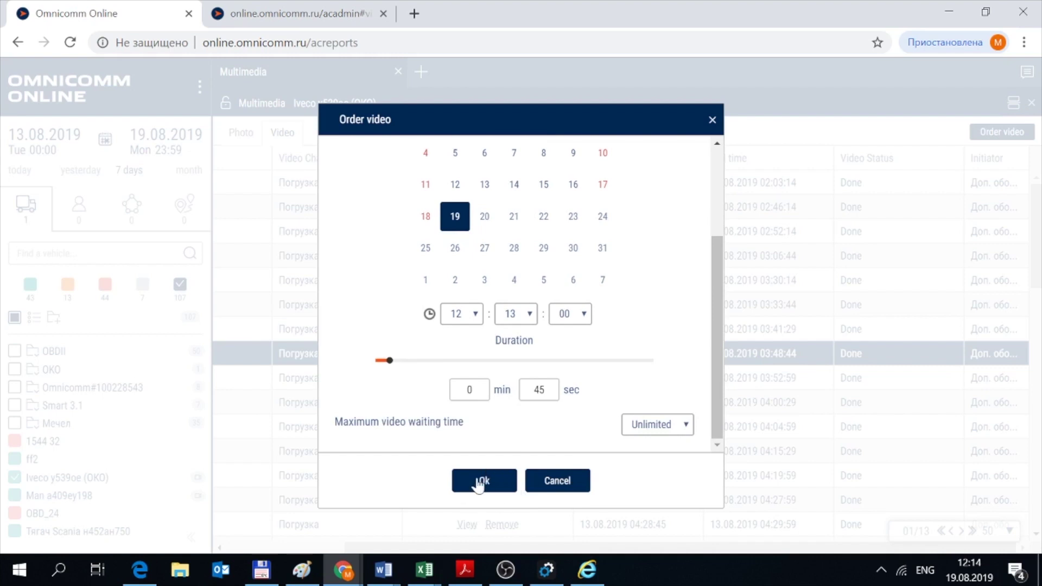
pyautogui.click(479, 483)
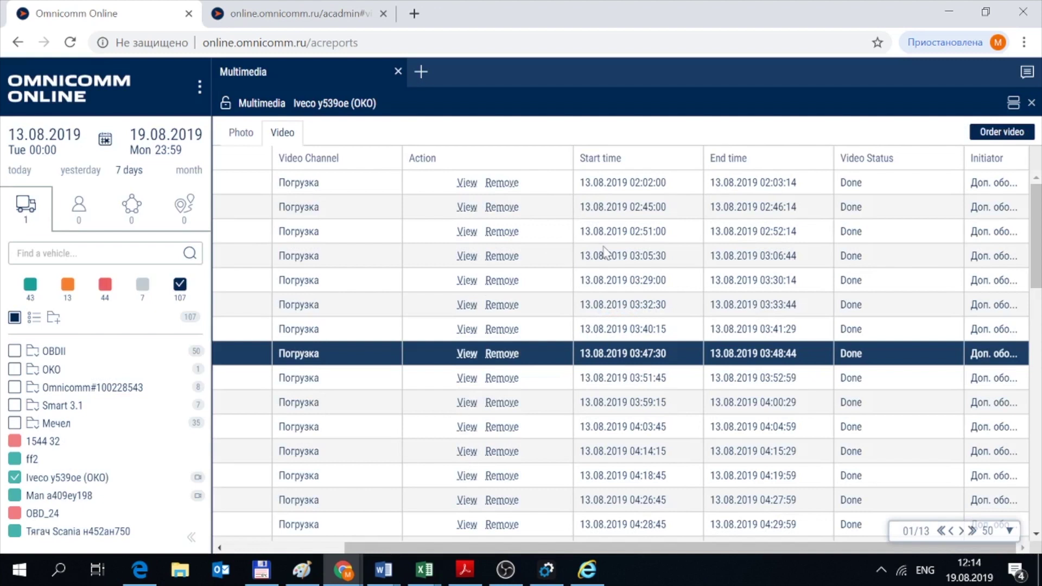
pyautogui.scroll(-2, 546, 298)
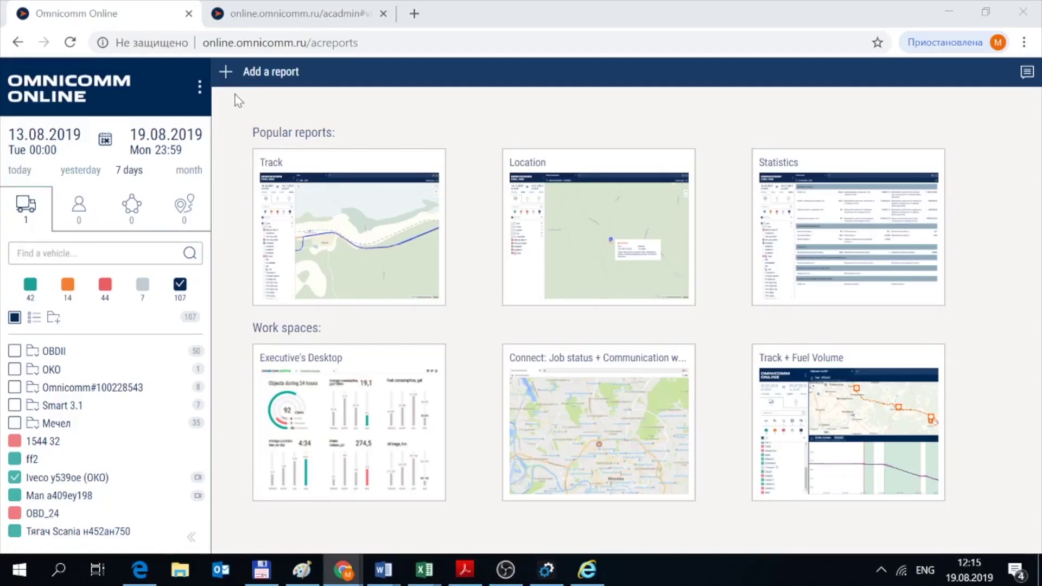
pyautogui.click(225, 82)
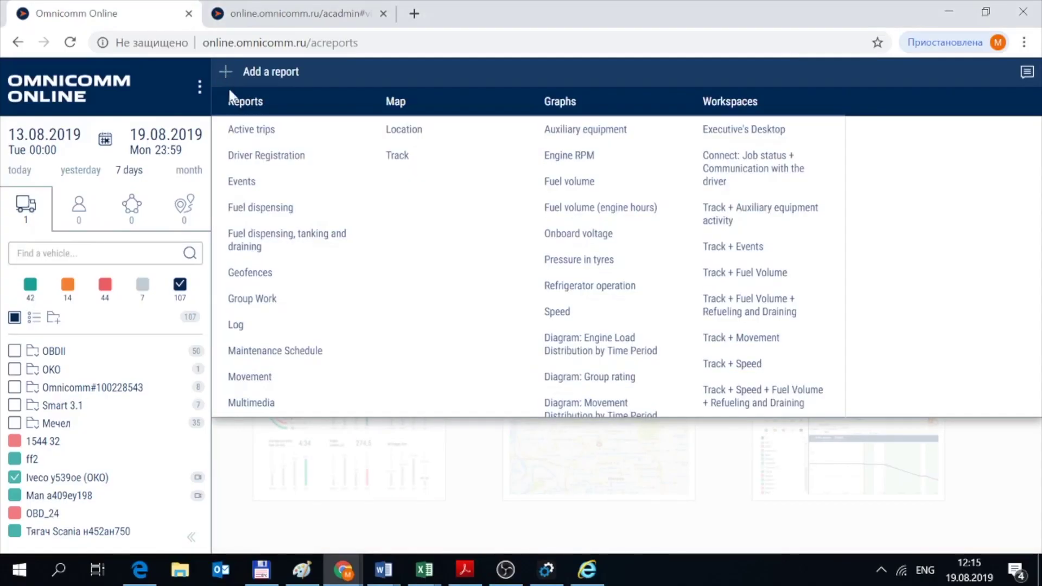
pyautogui.click(250, 183)
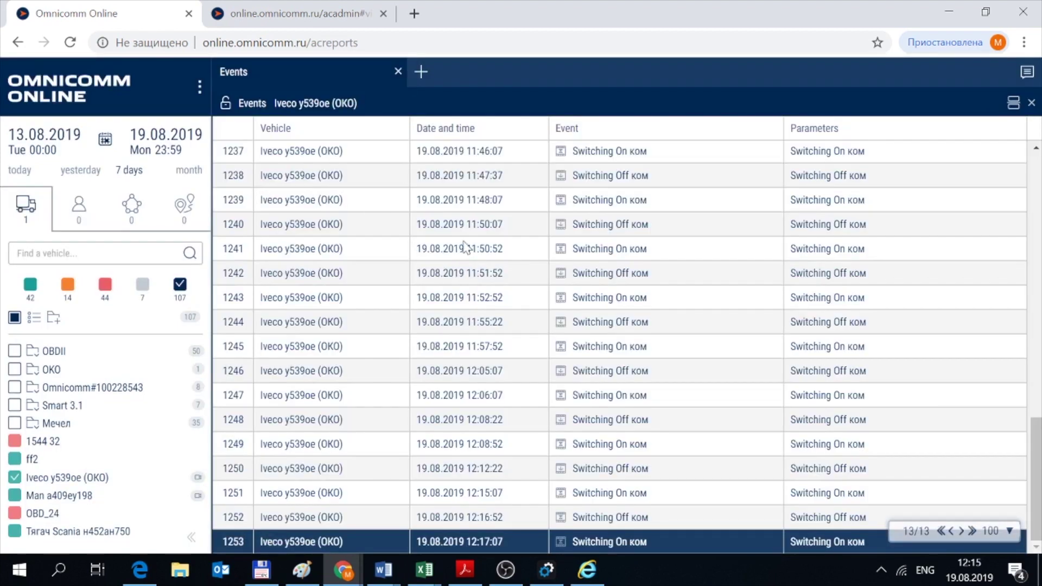
pyautogui.click(942, 531)
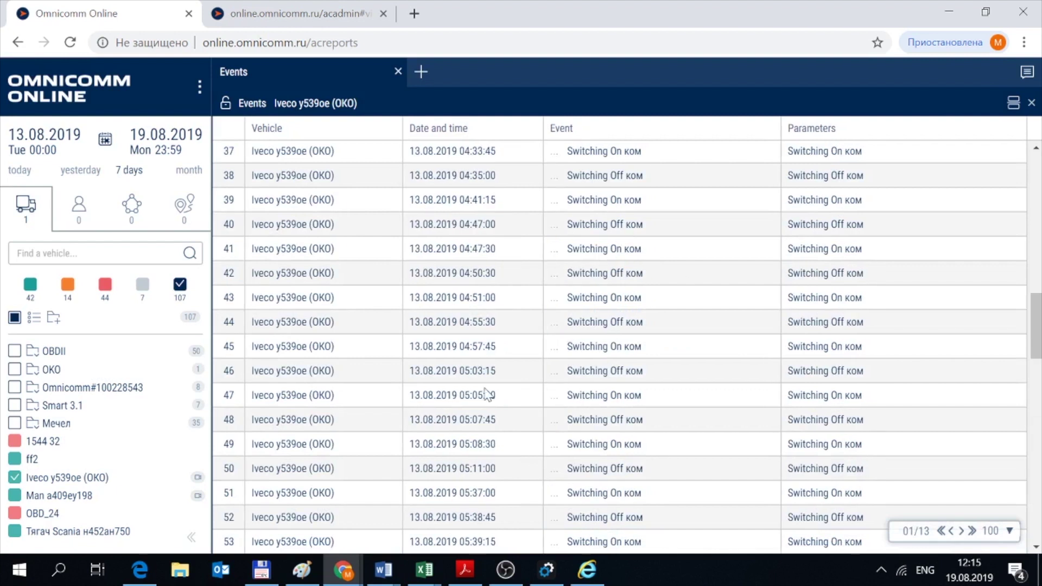
# Open the video for the 03:40:30 Switching On event in row 15.
pyautogui.scroll(-1, 688, 376)
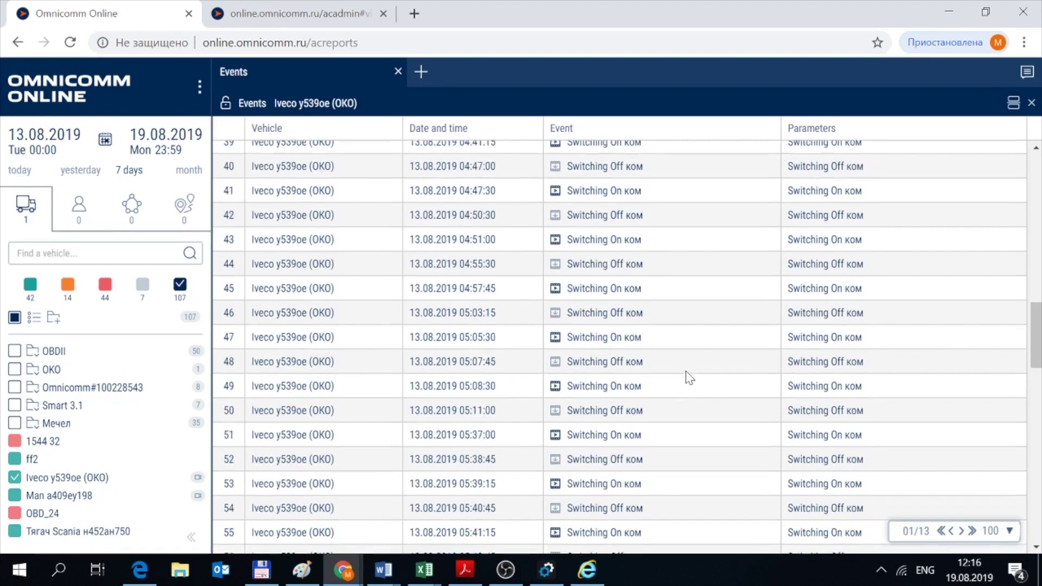
pyautogui.scroll(-5, 689, 379)
pyautogui.scroll(7, 673, 429)
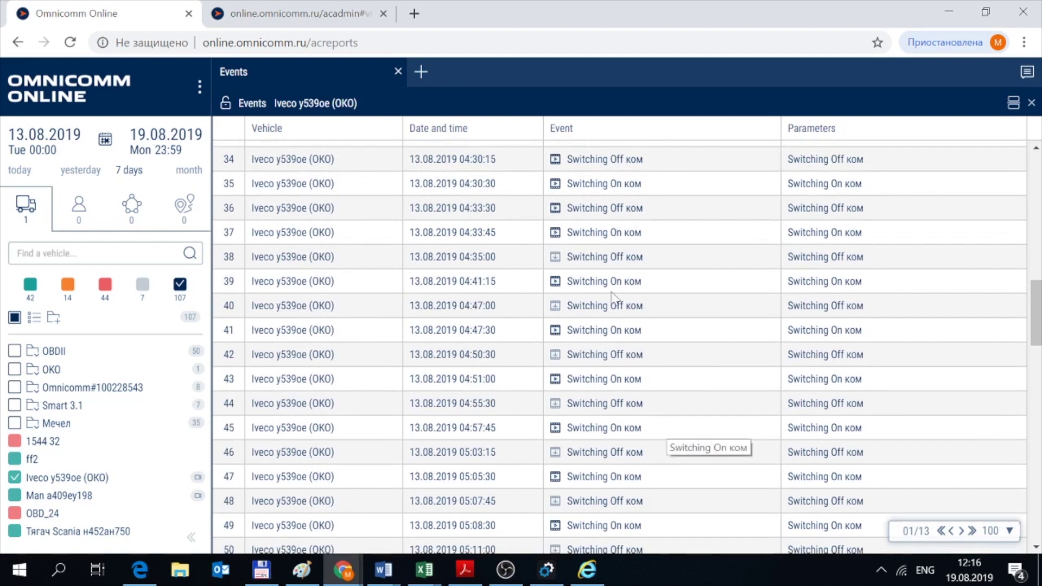
pyautogui.scroll(6, 556, 402)
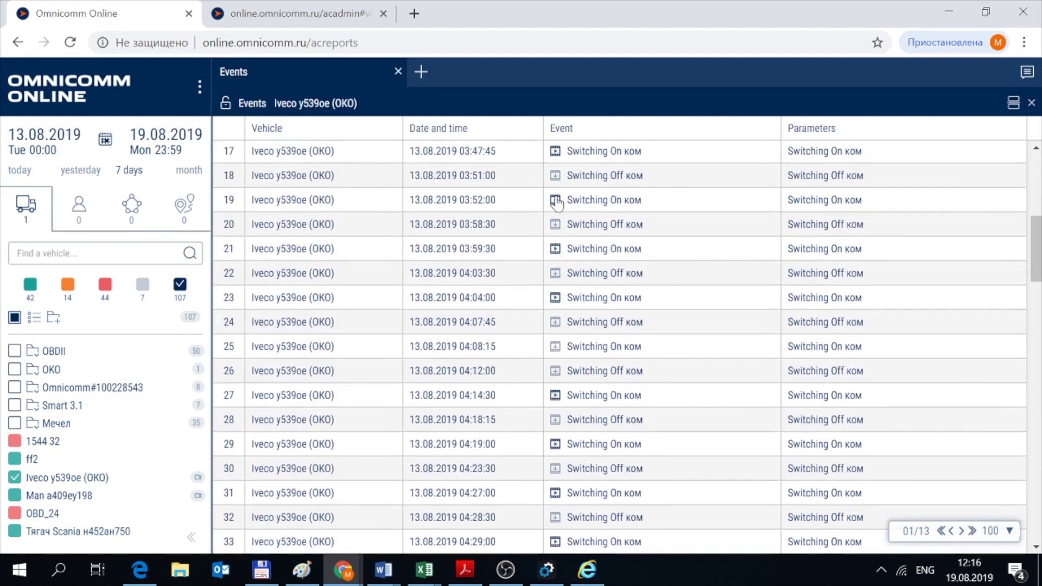
pyautogui.scroll(3, 554, 228)
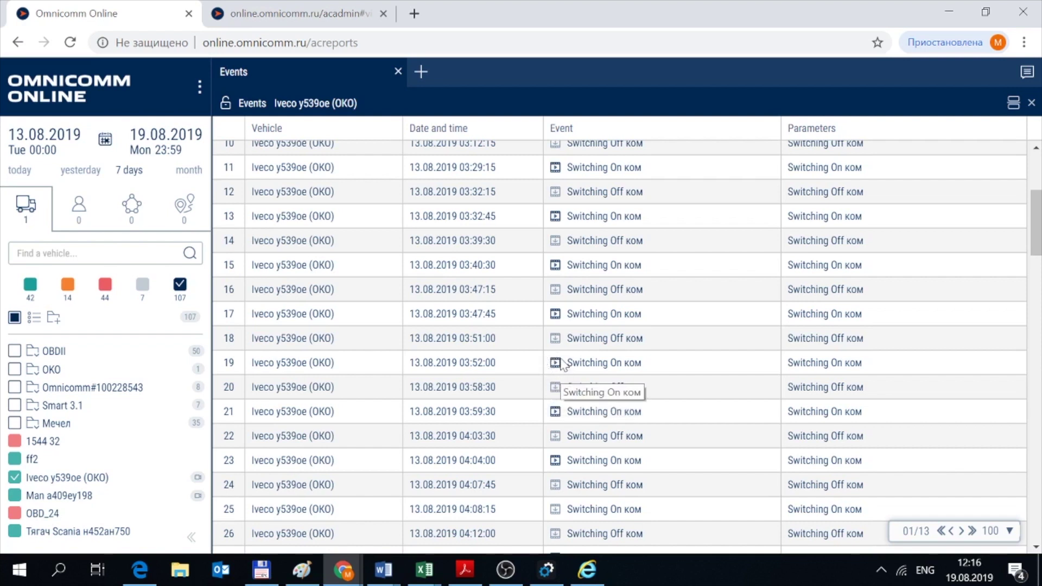
pyautogui.scroll(3, 511, 238)
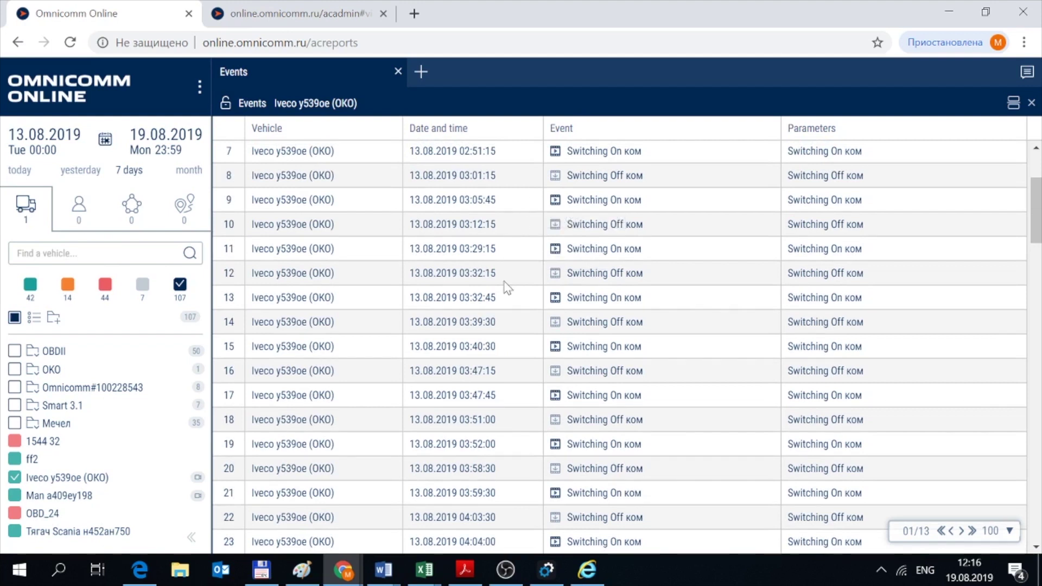
pyautogui.click(555, 351)
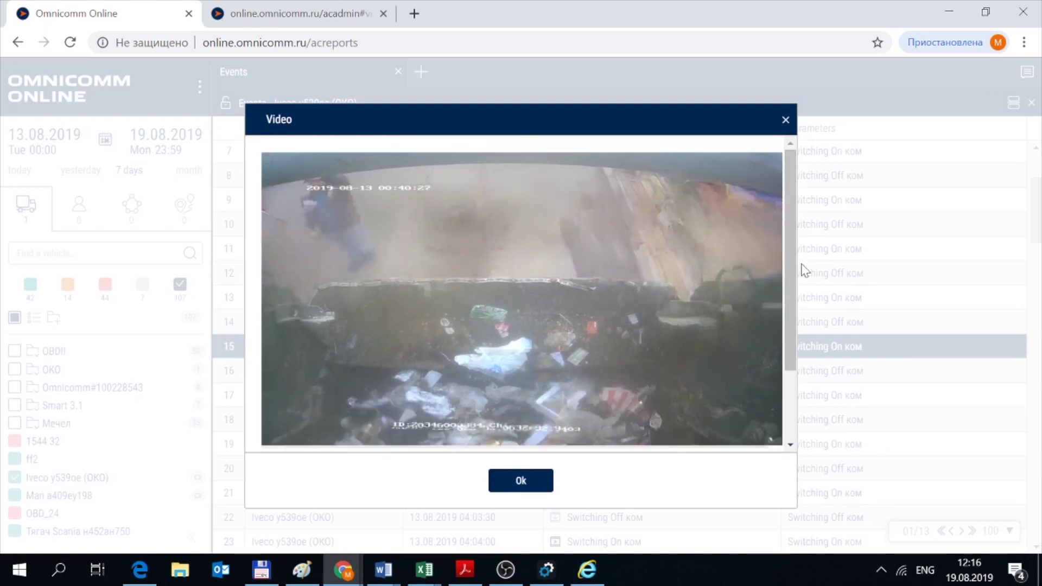
# Close the 03:40:30 video, then order the Передняя camera video for the 03:47:15 Switching Off event.
pyautogui.moveTo(795, 249); pyautogui.dragTo(790, 223)
pyautogui.click(786, 120)
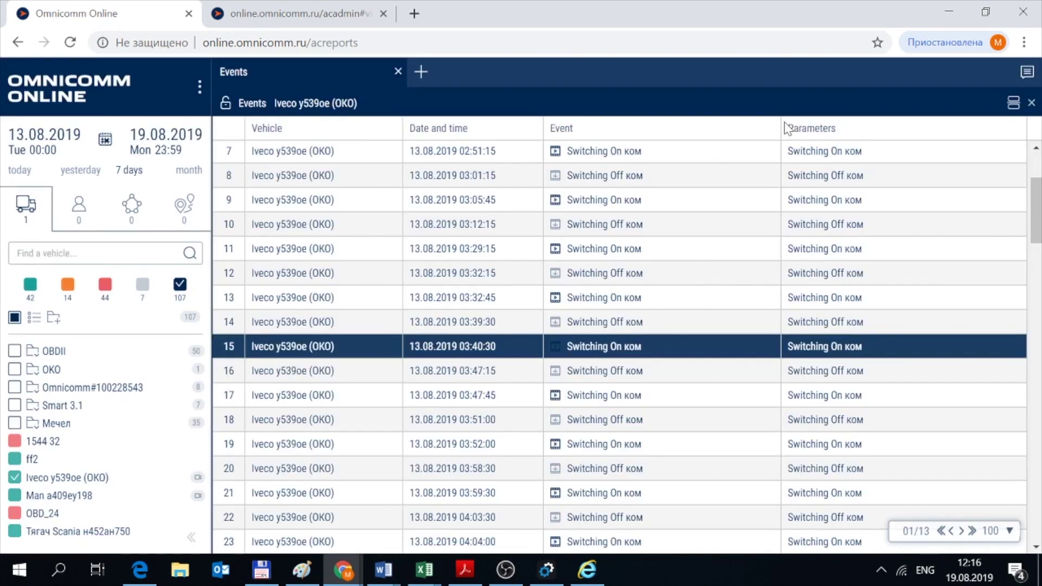
pyautogui.click(556, 374)
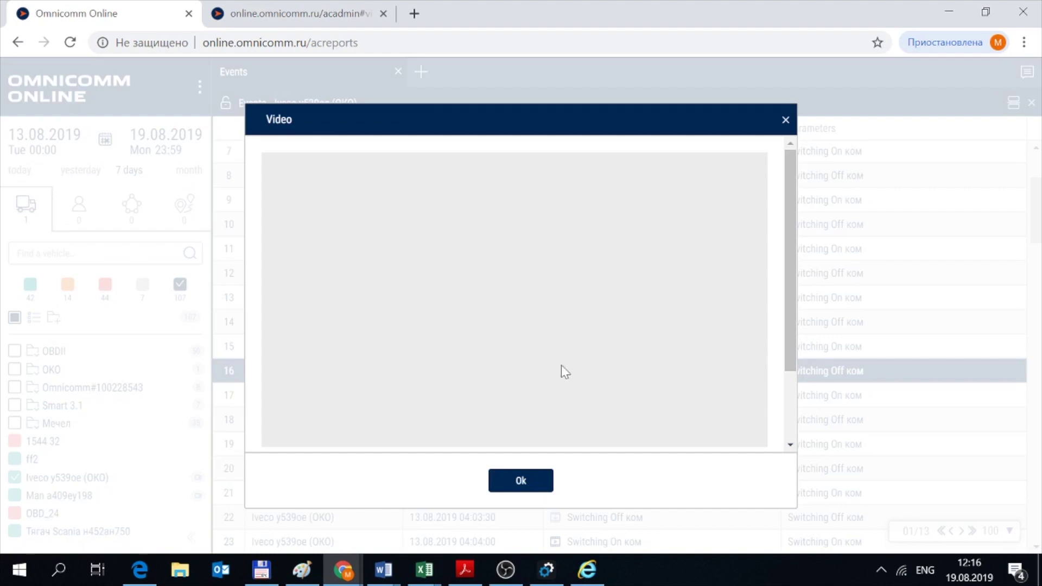
pyautogui.moveTo(785, 182); pyautogui.dragTo(786, 268)
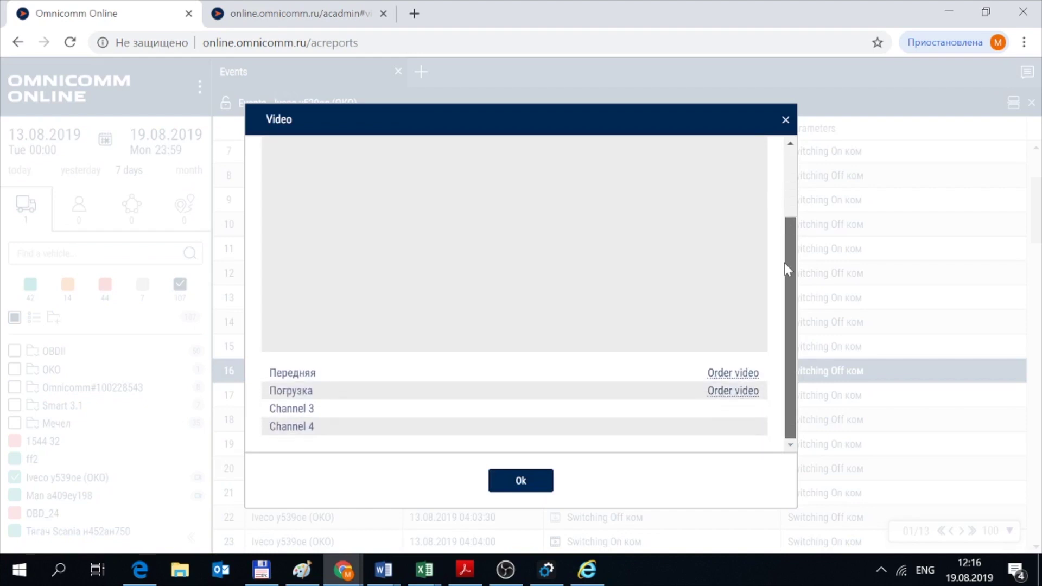
pyautogui.click(733, 375)
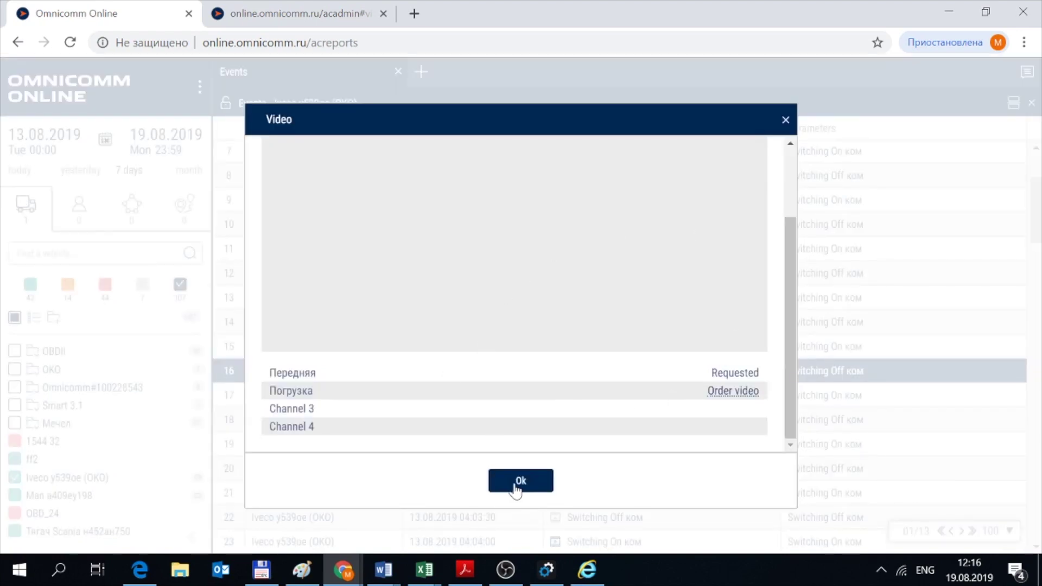
pyautogui.click(518, 483)
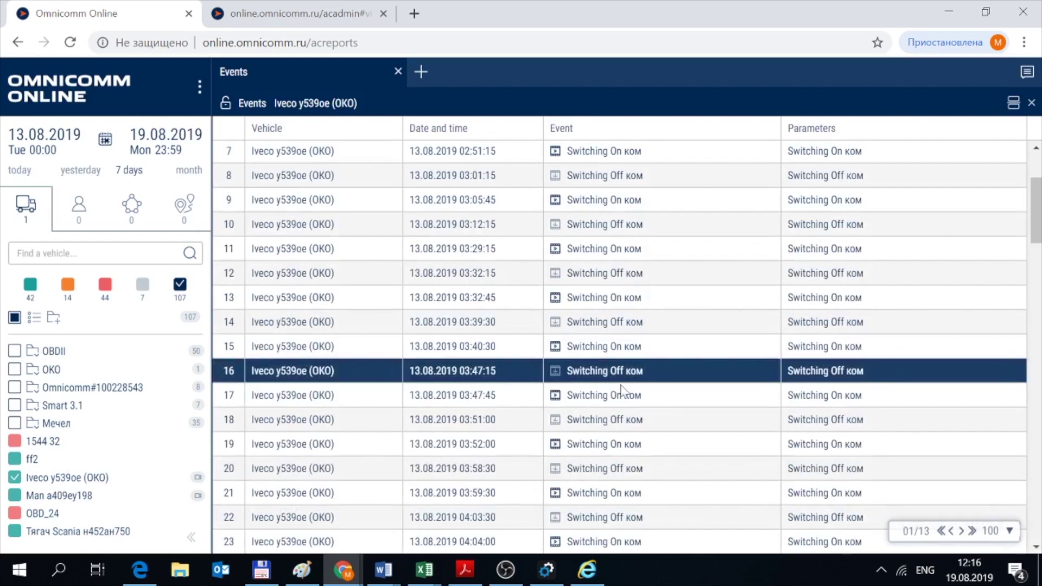